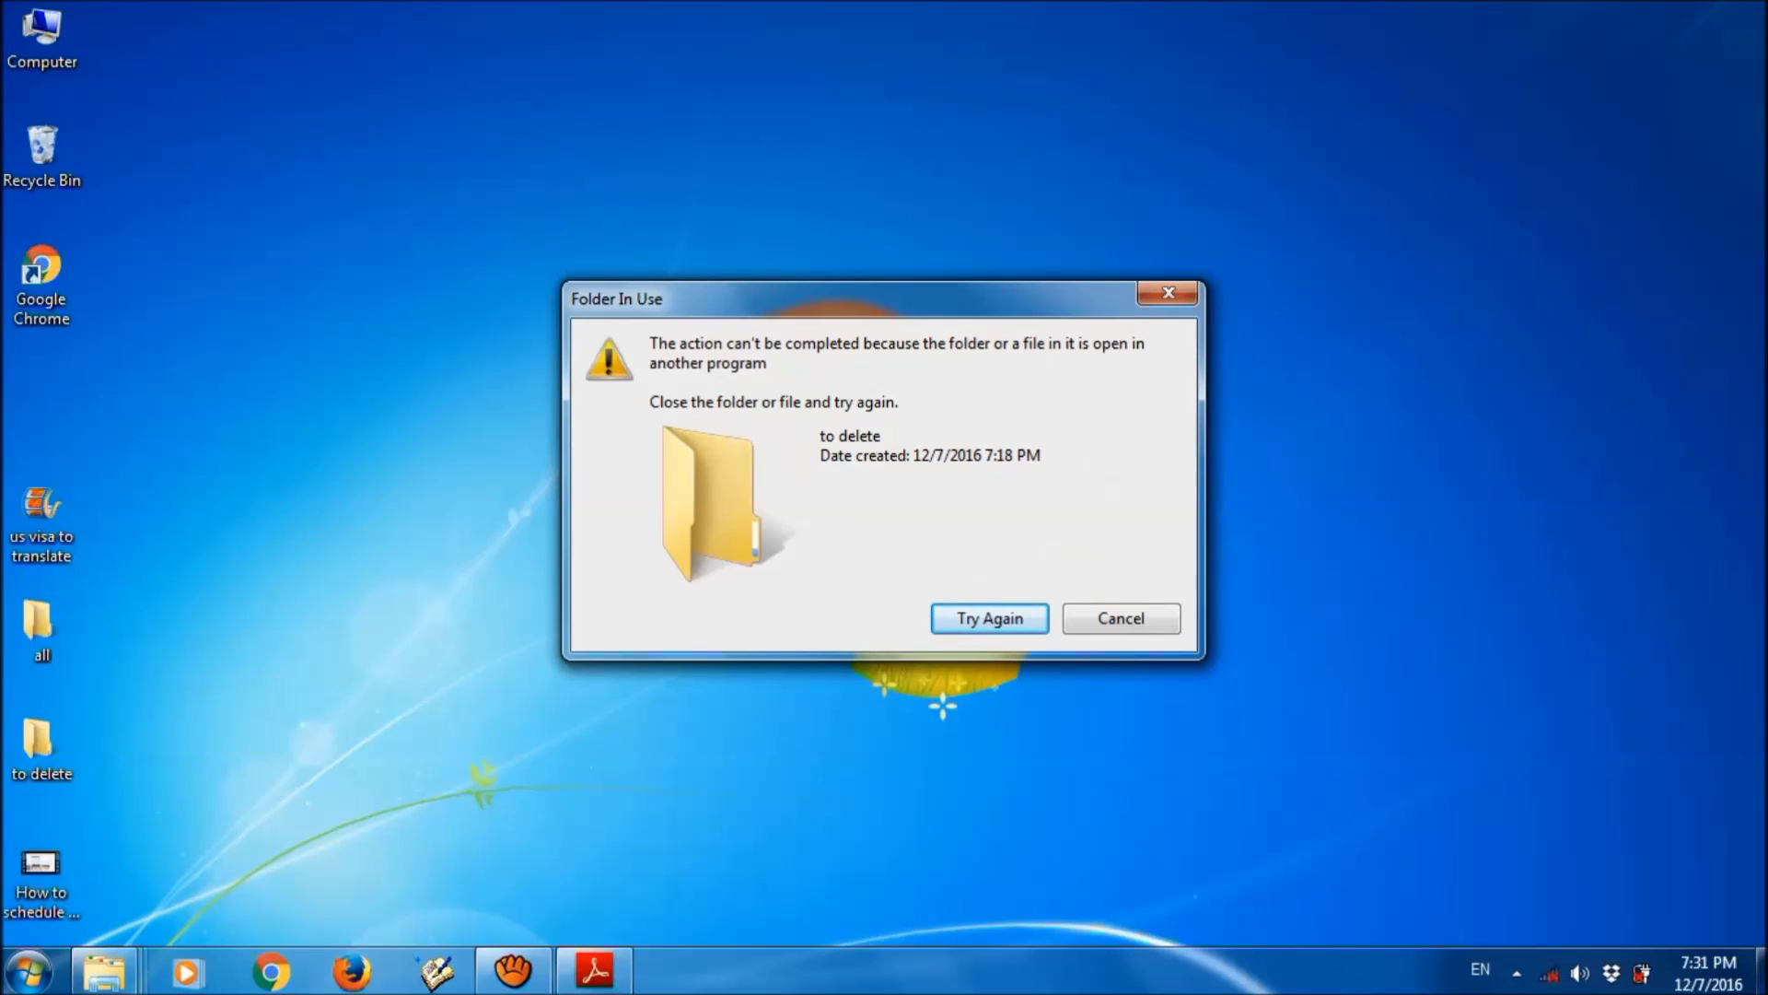
- Retry deleting the "to delete" folder, then cancel the deletion
click(990, 618)
click(1120, 617)
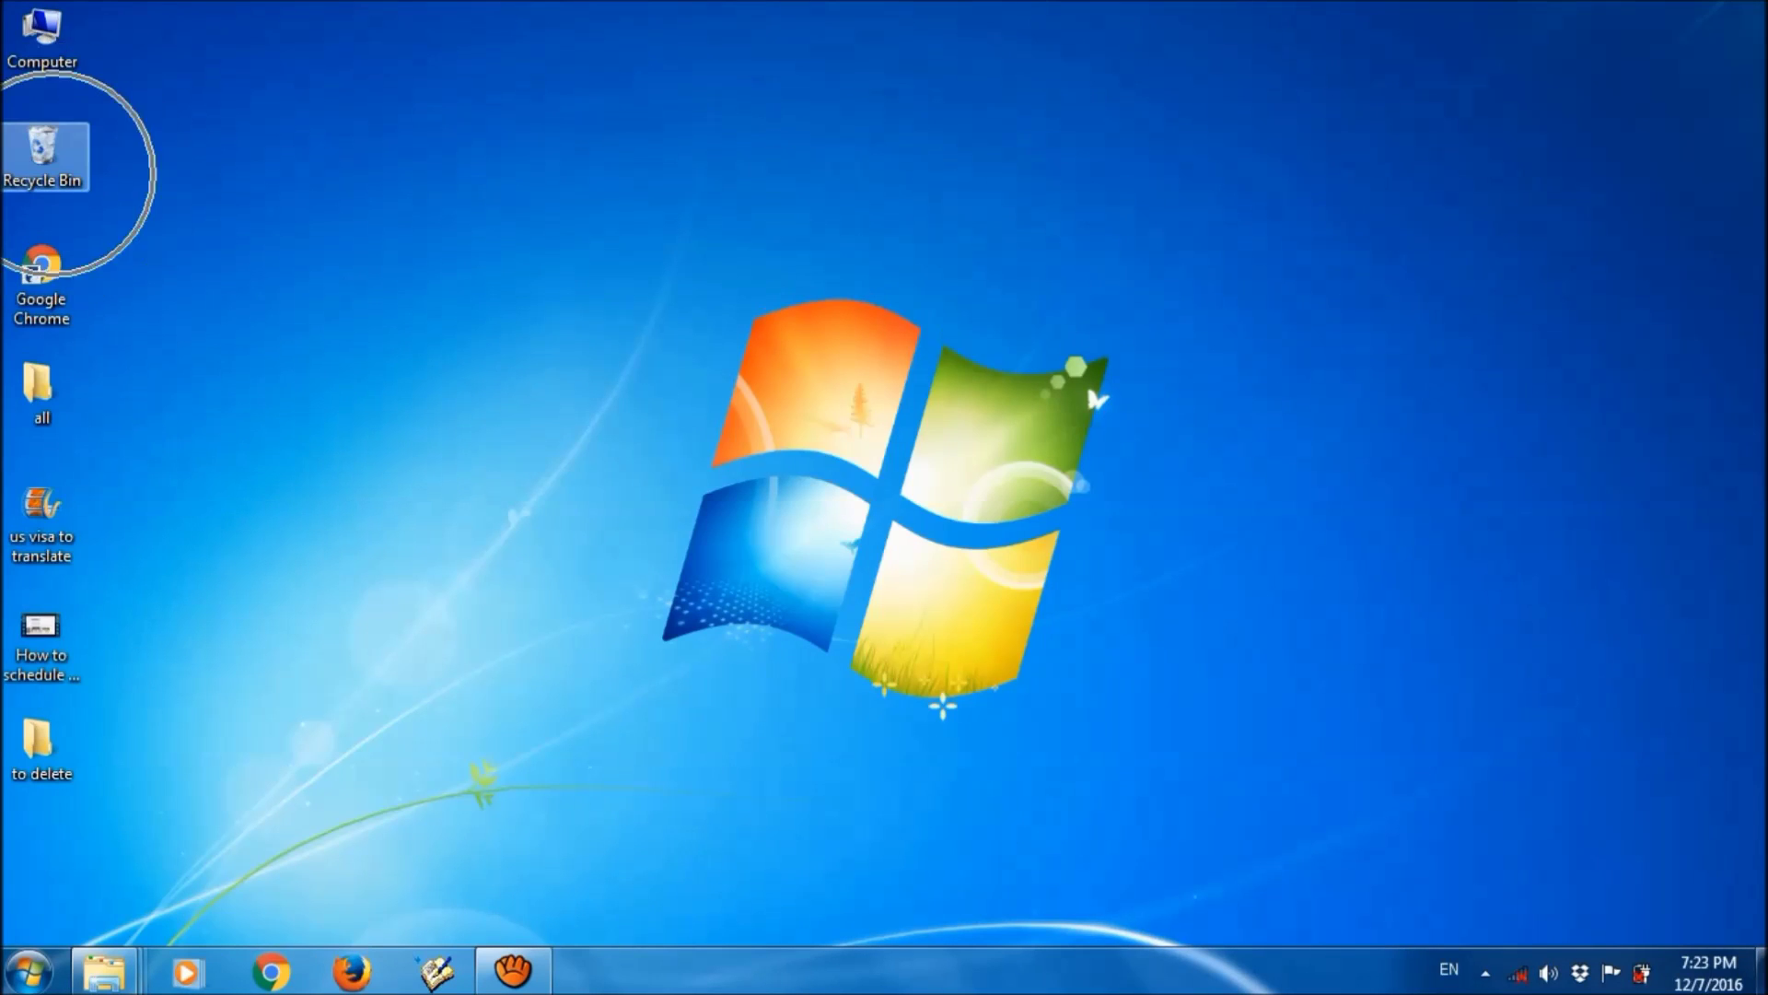
- Empty the Recycle Bin and confirm the permanent deletion of its items
right_click(53, 175)
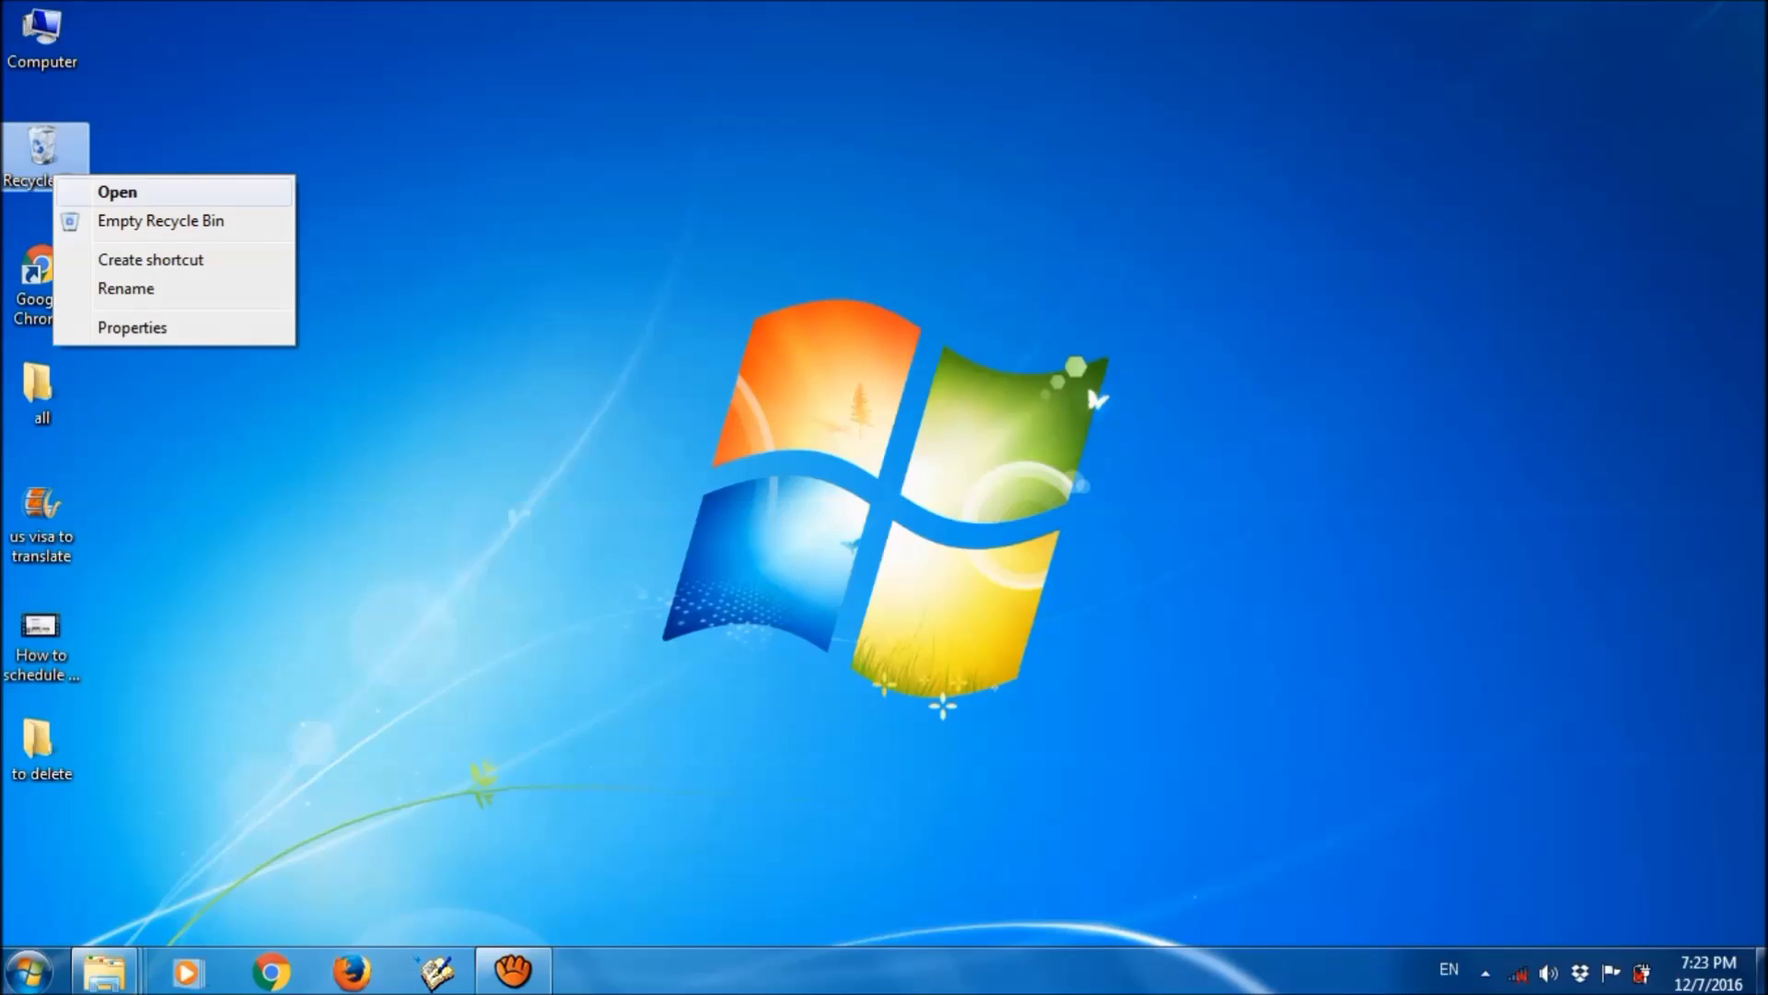
click(160, 220)
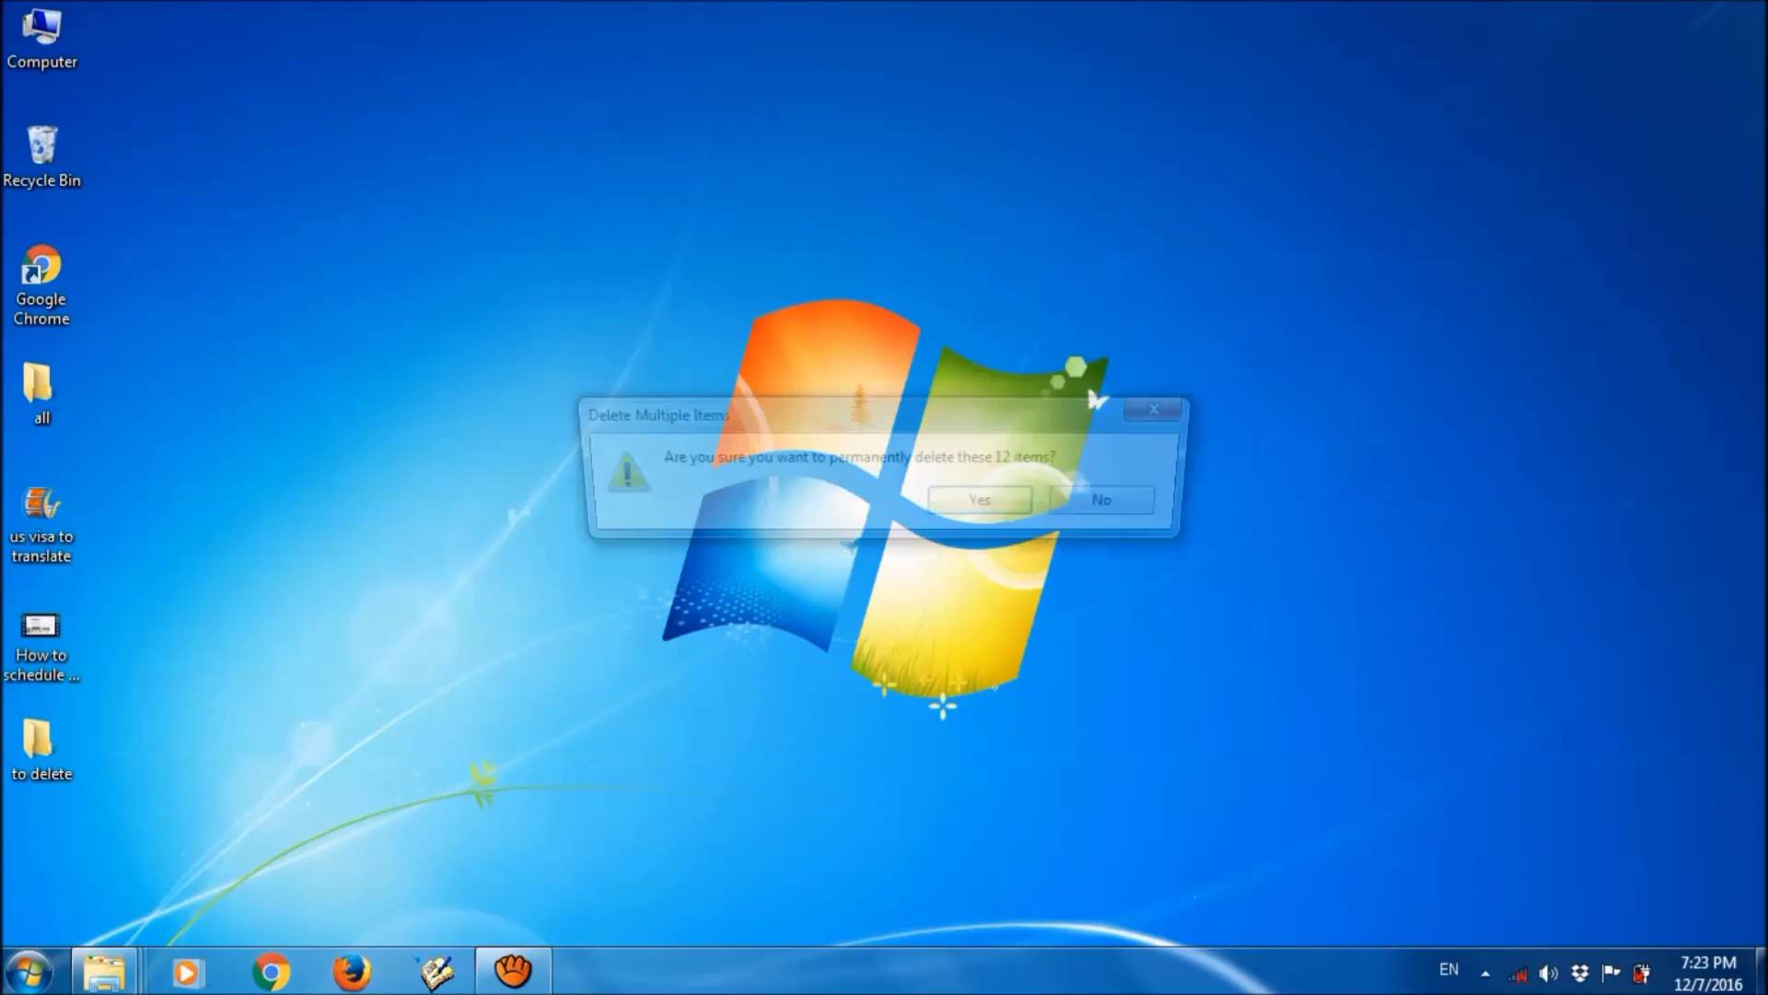
click(988, 502)
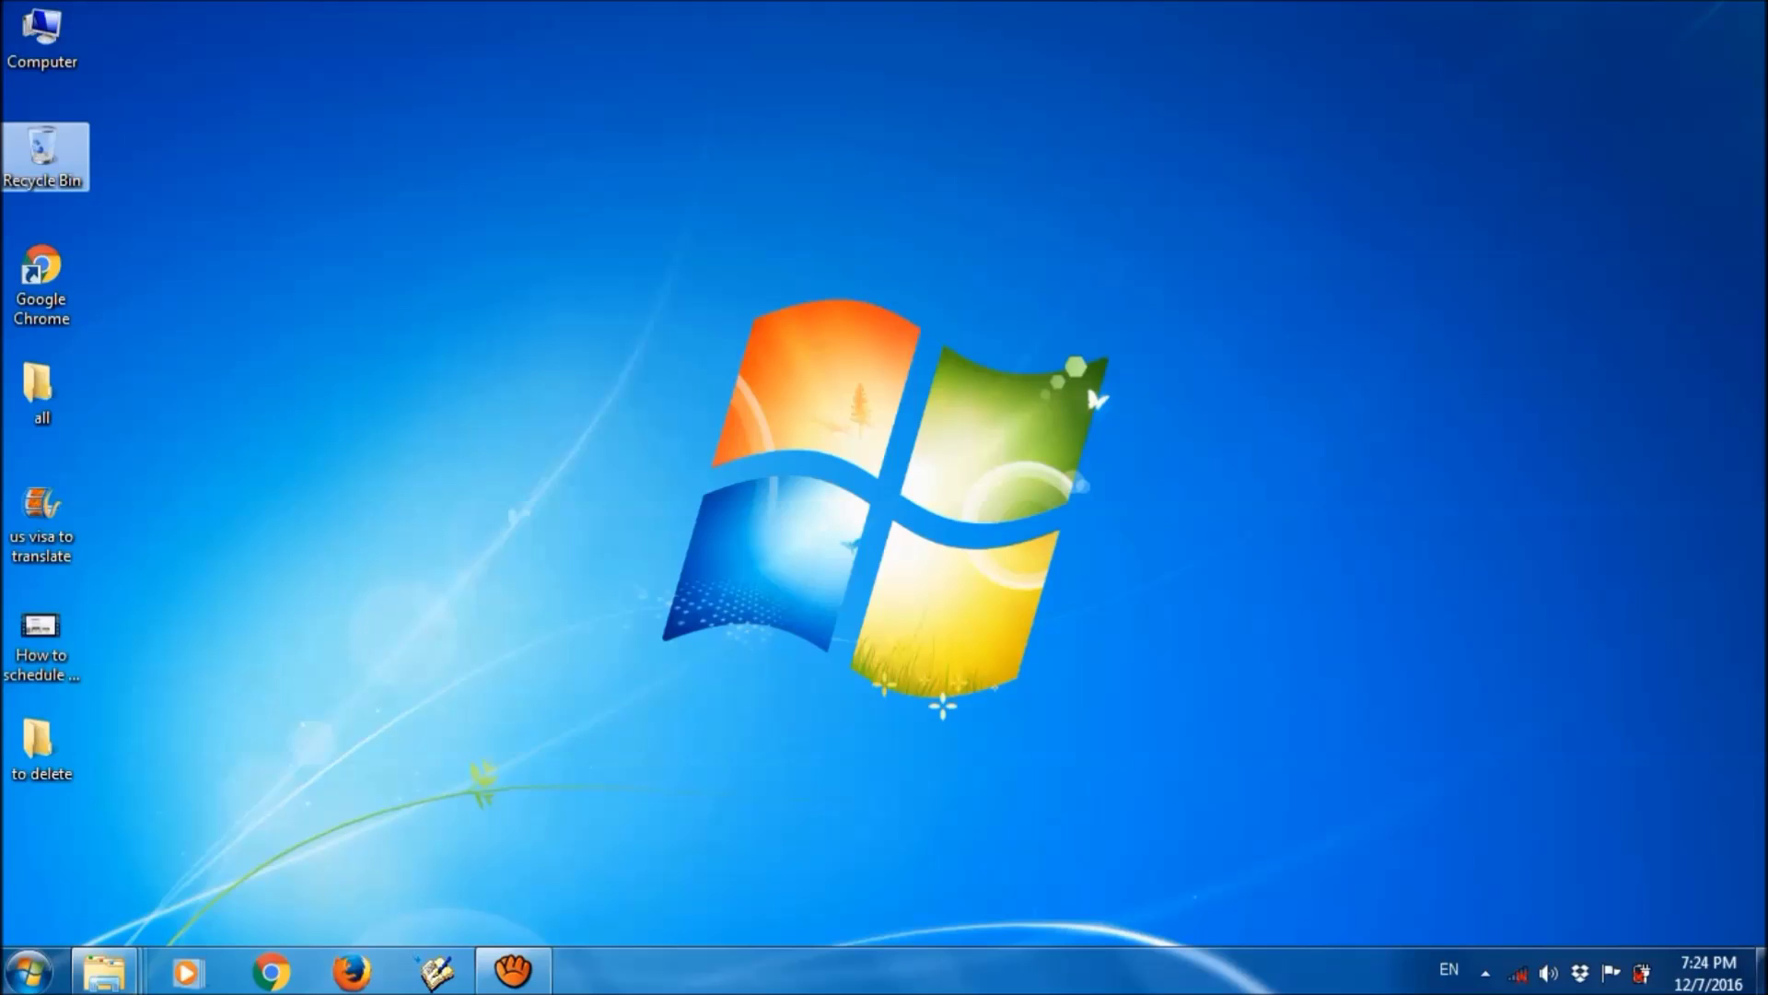
- Open the user's temporary files folder by searching for %temp%
click(28, 971)
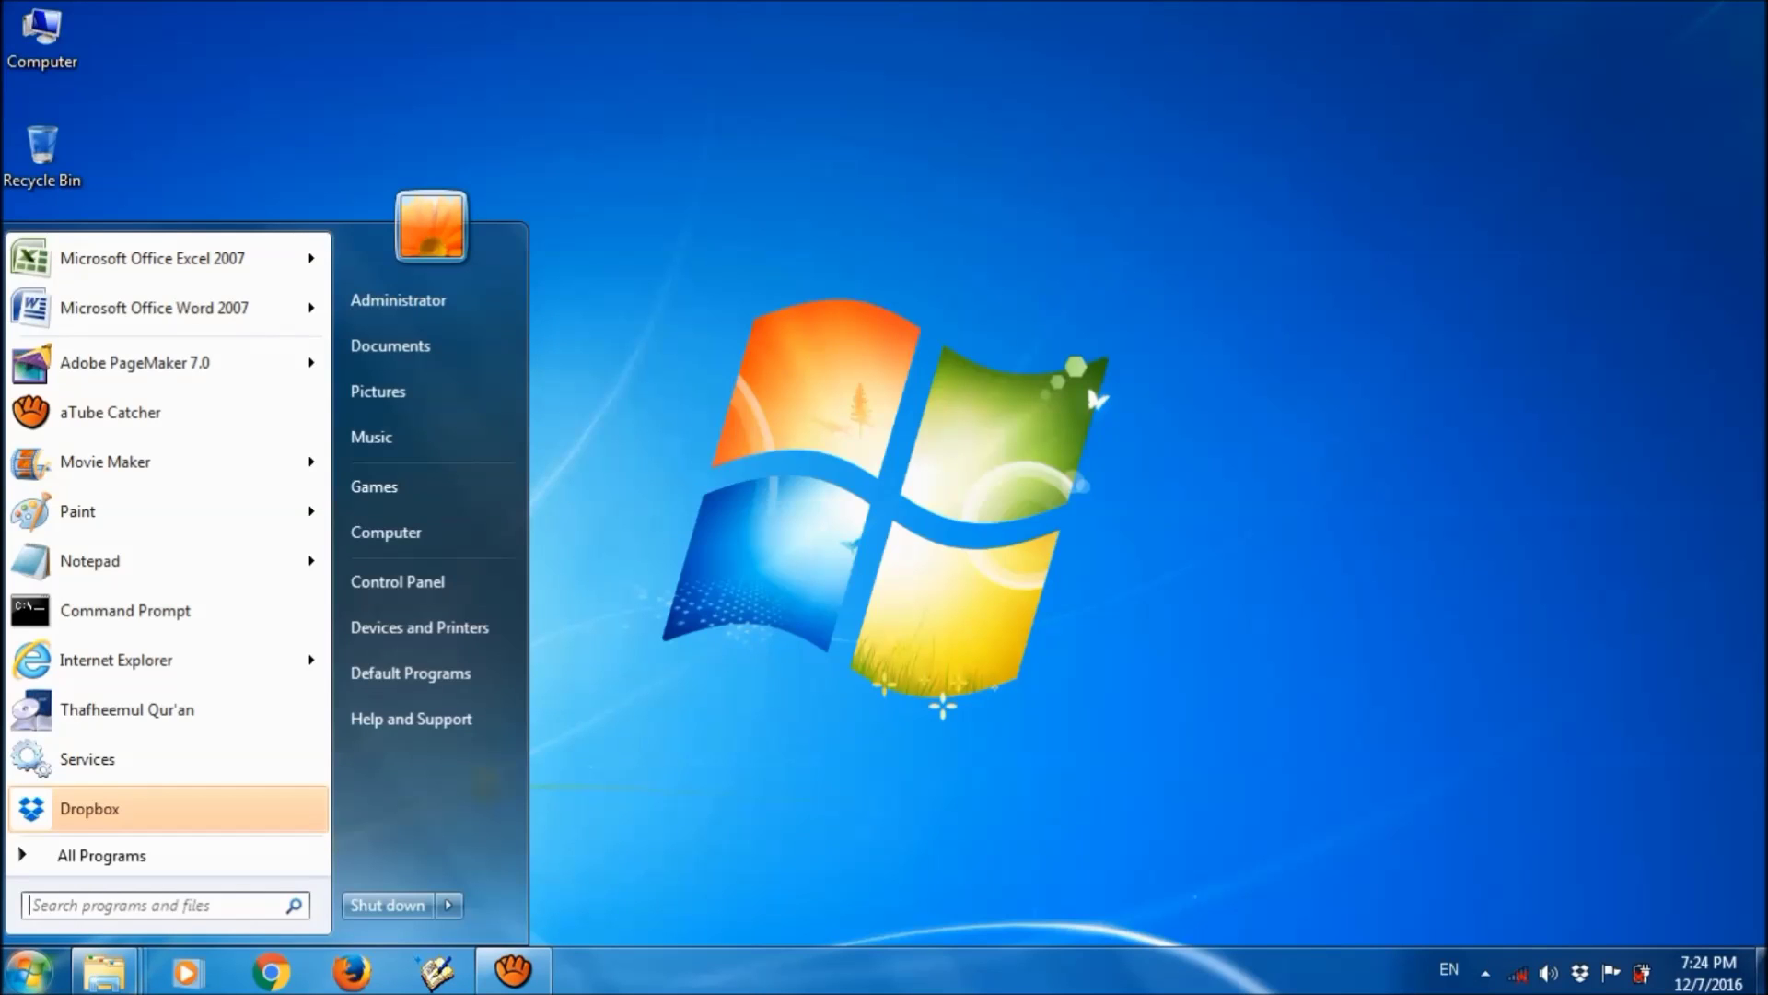
text(%)
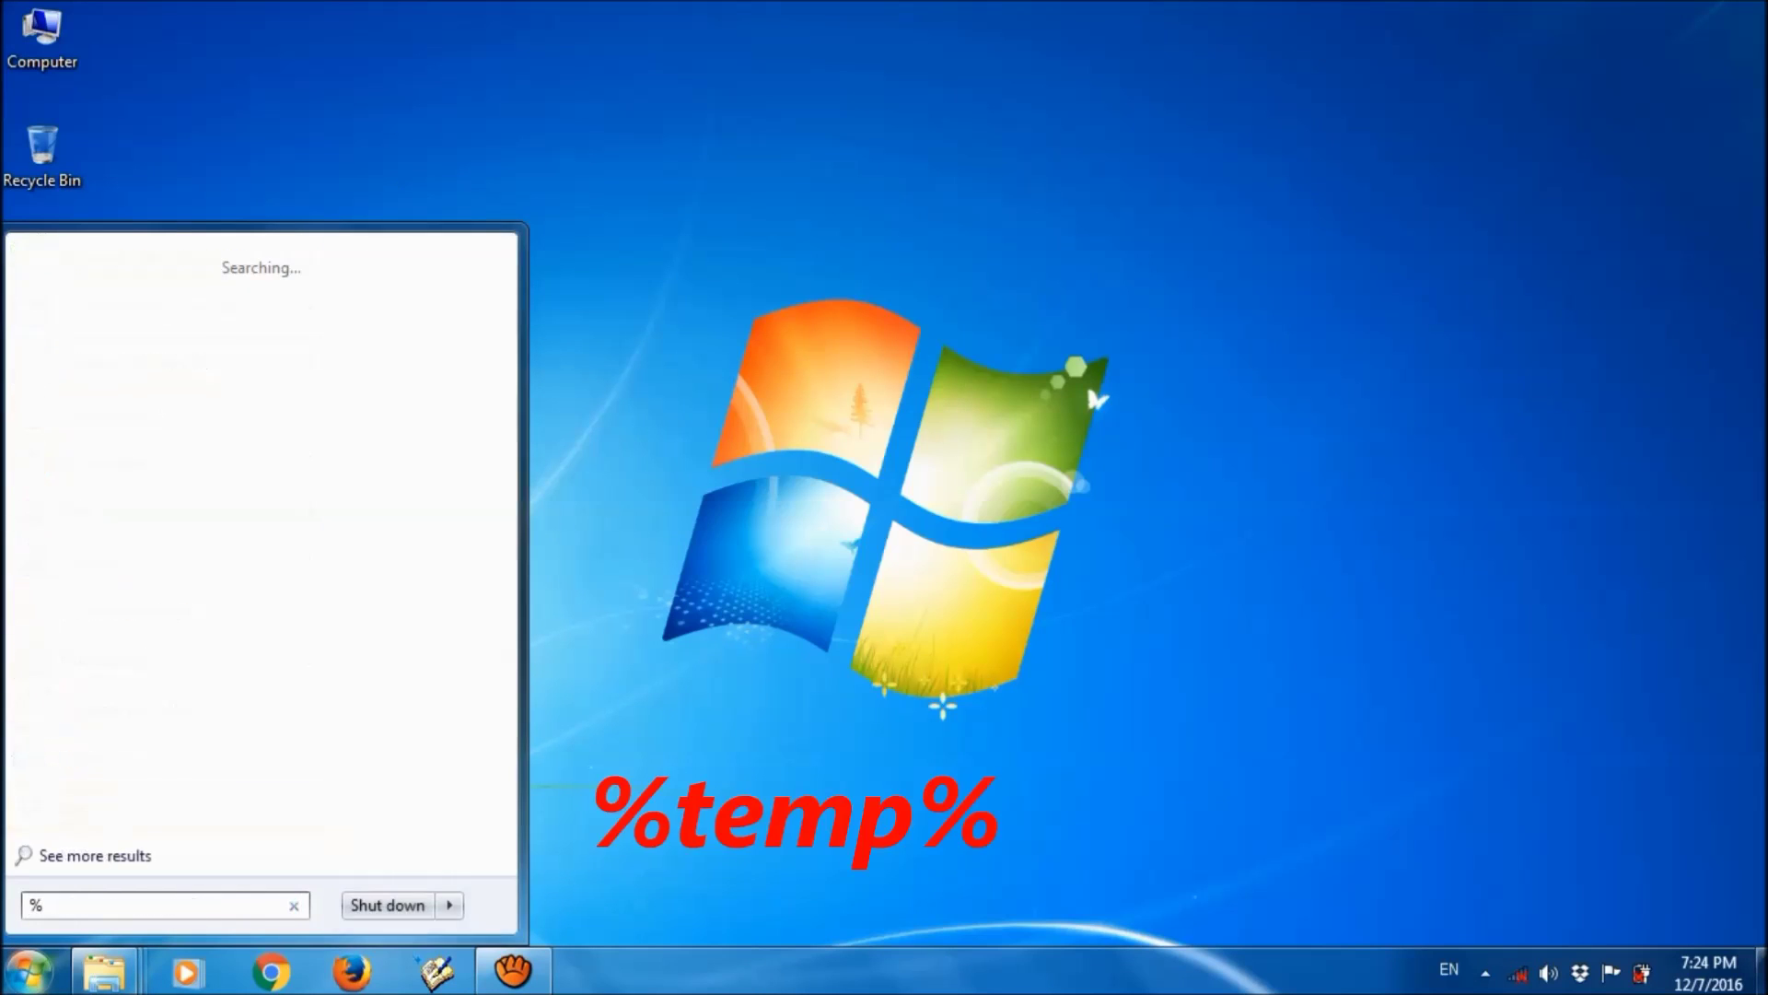
text(temp)
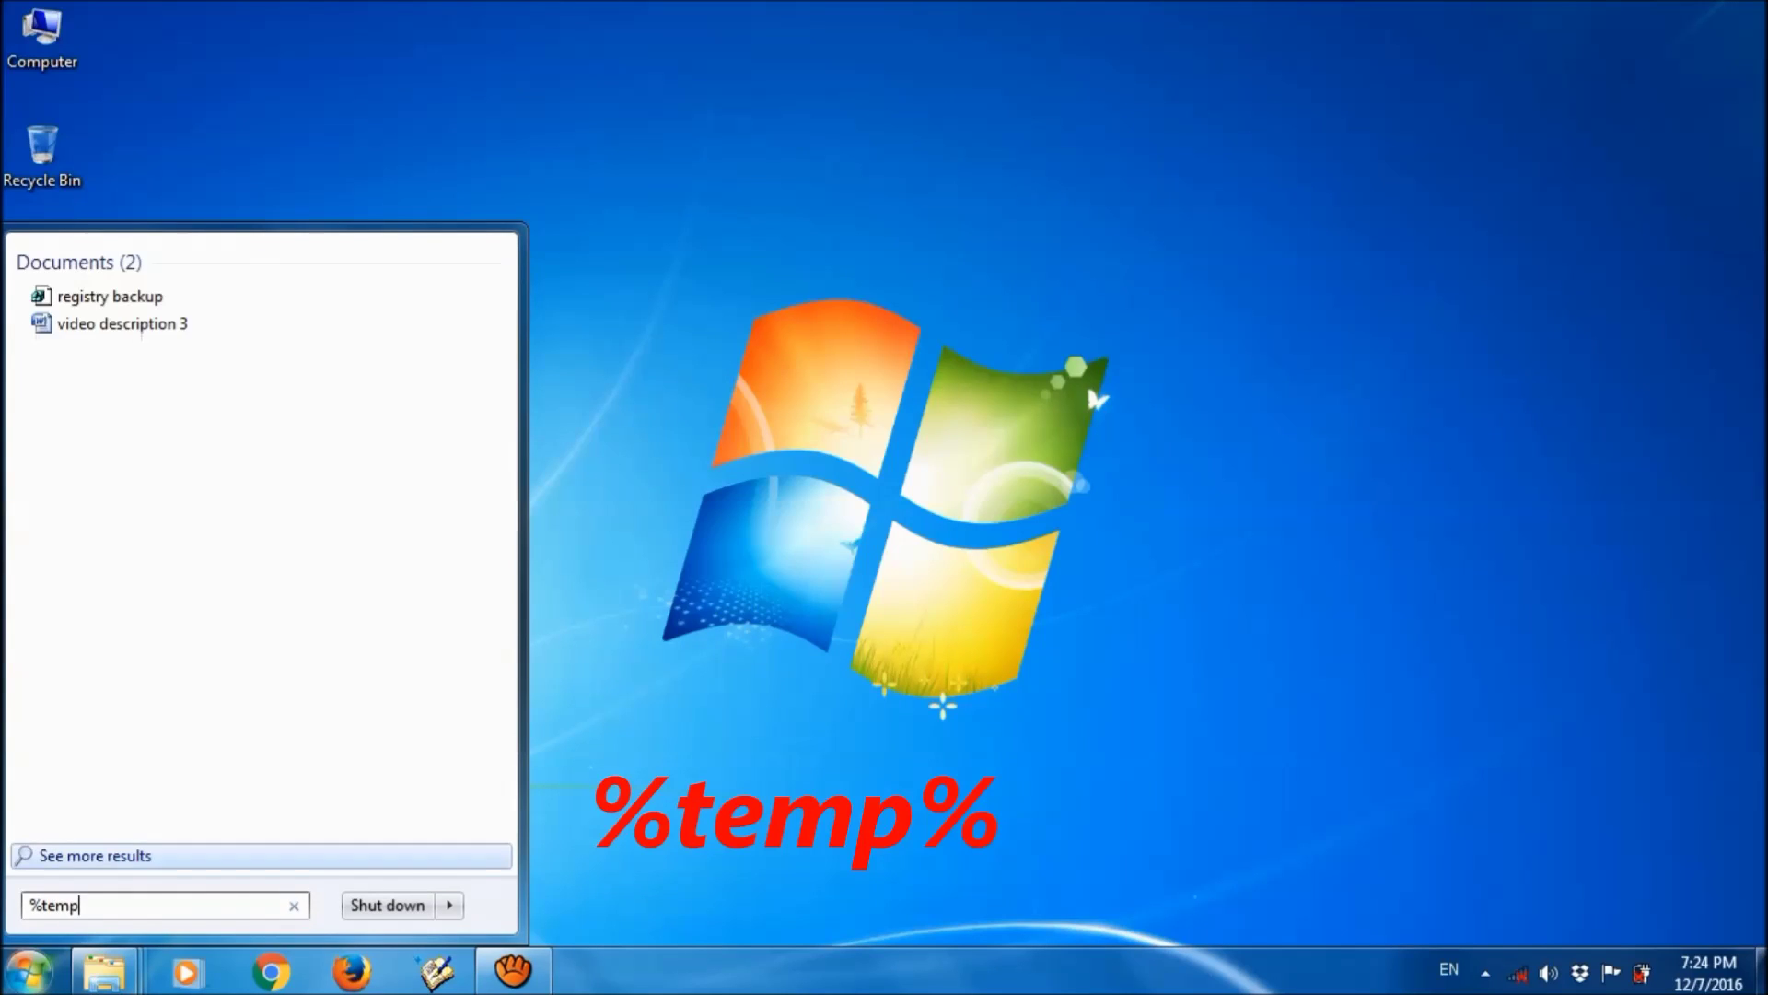
text(%)
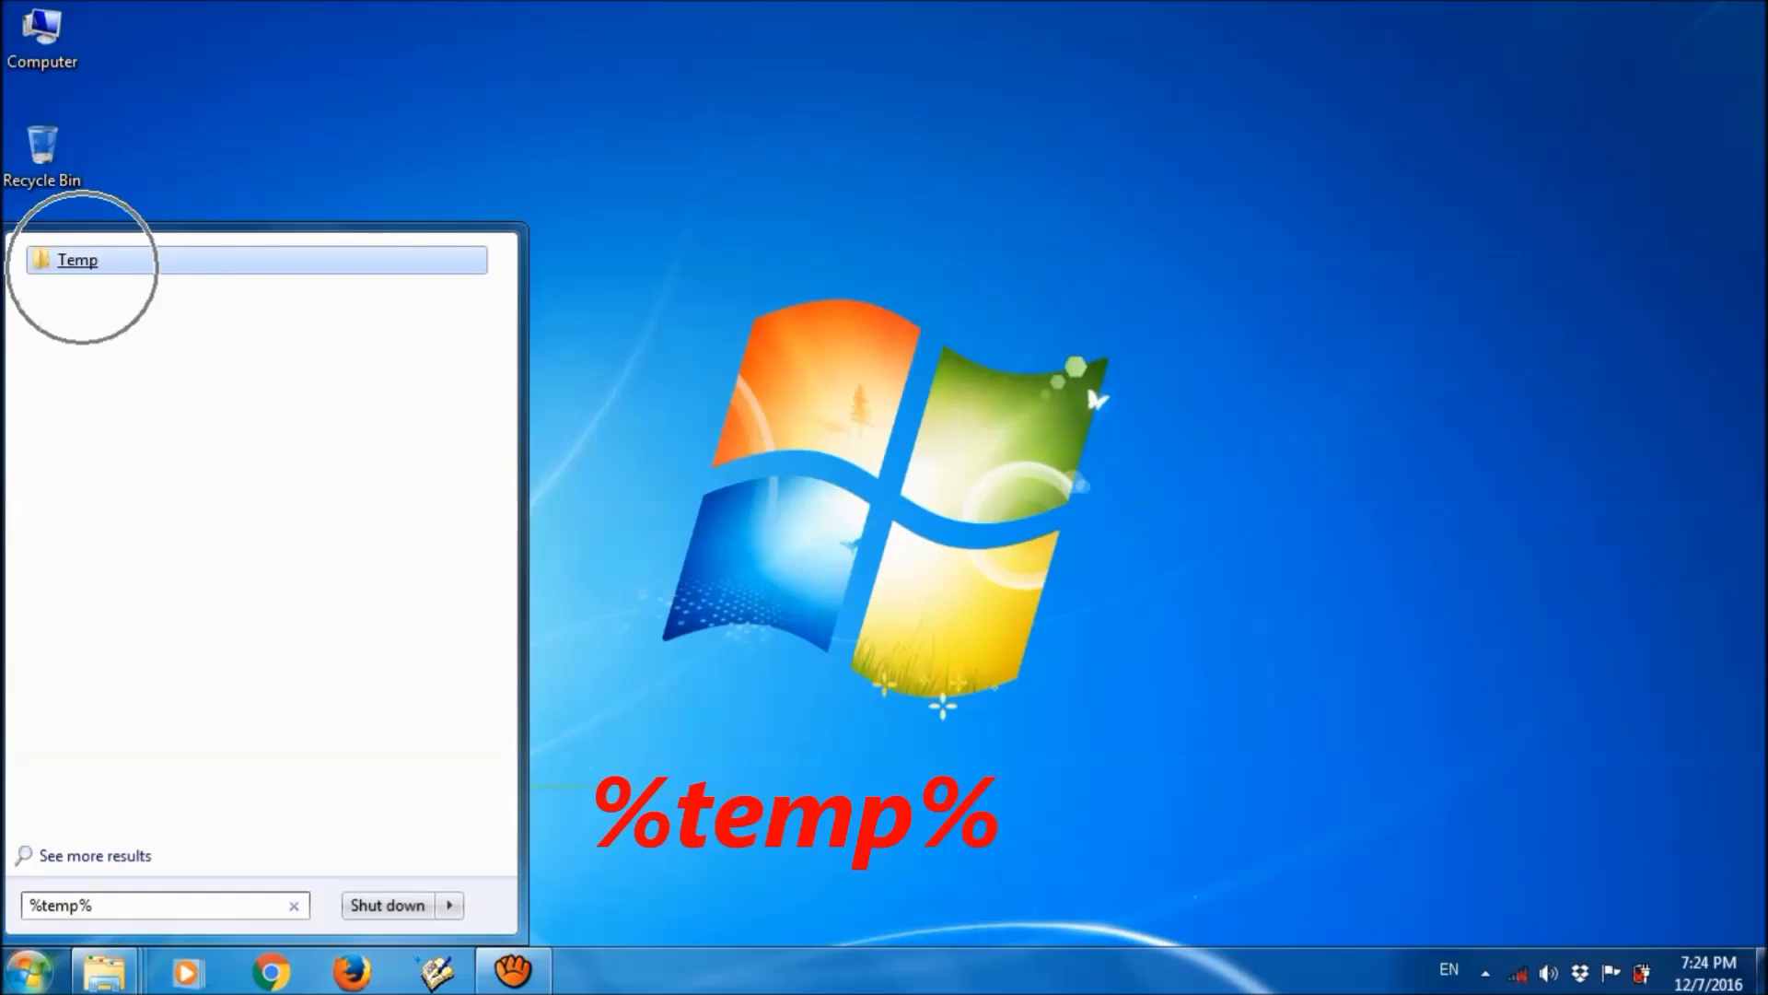
key(Return)
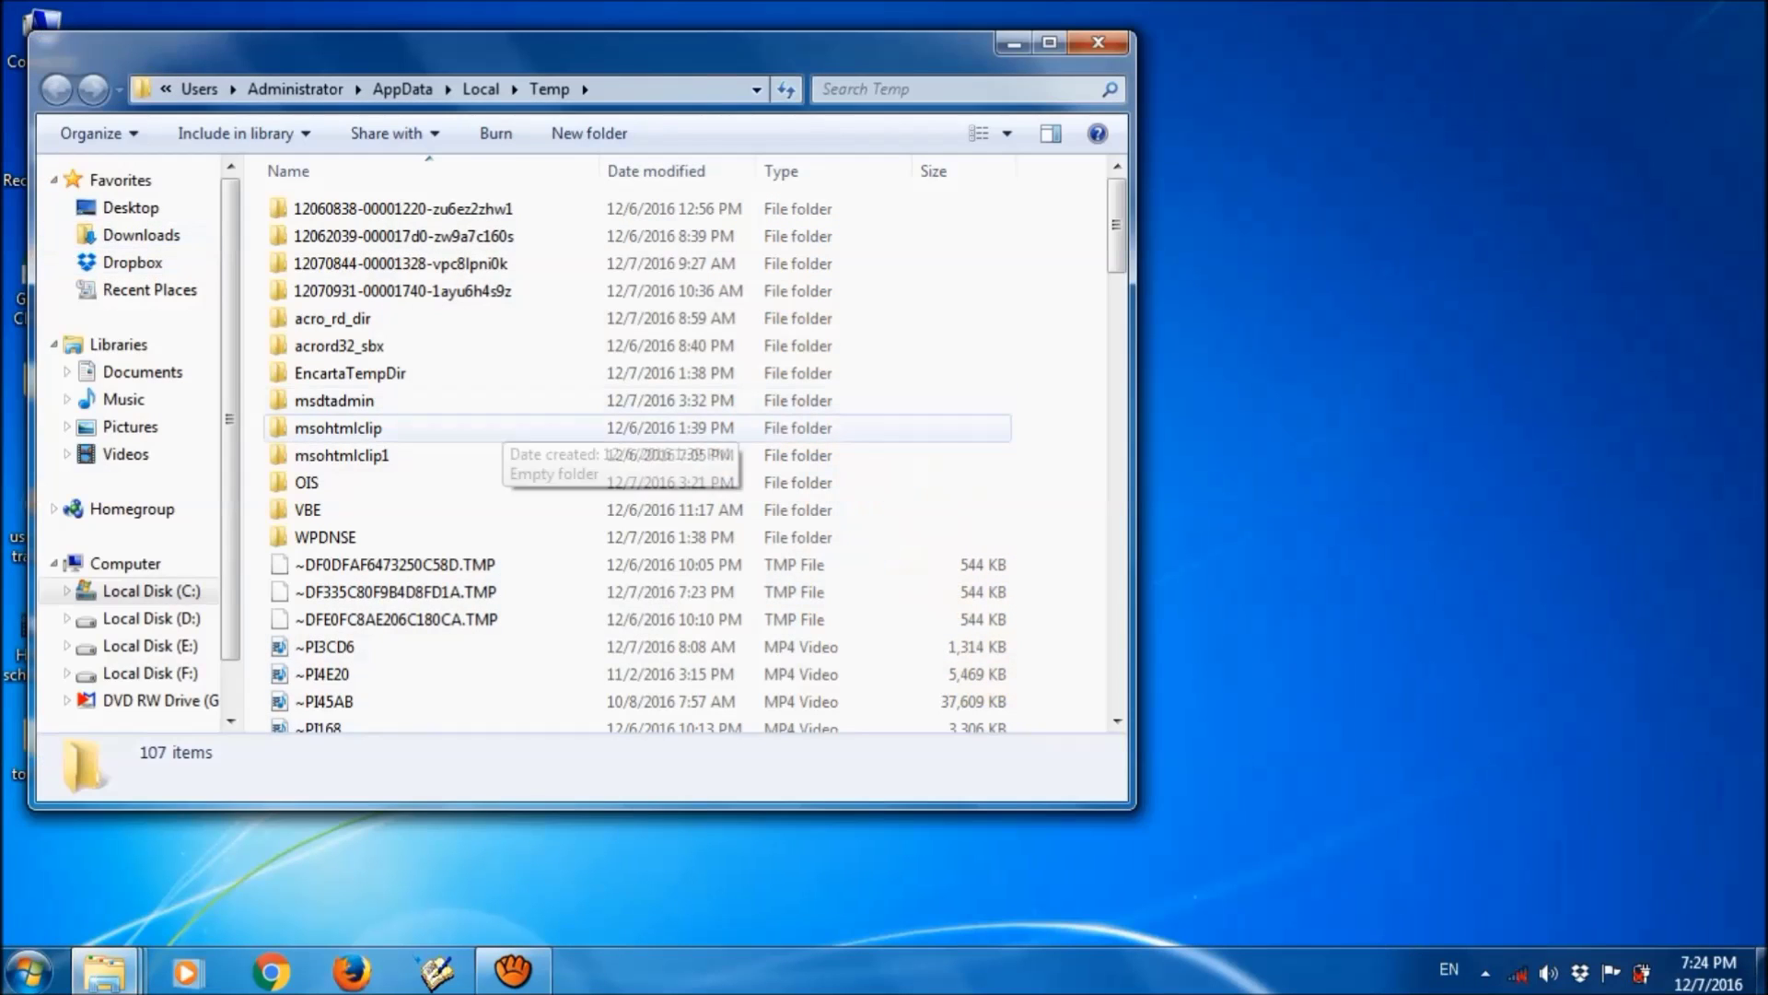
- Delete all files and folders in the Temp folder, skipping those in use, and close the folder window
click(338, 428)
key(ctrl+a)
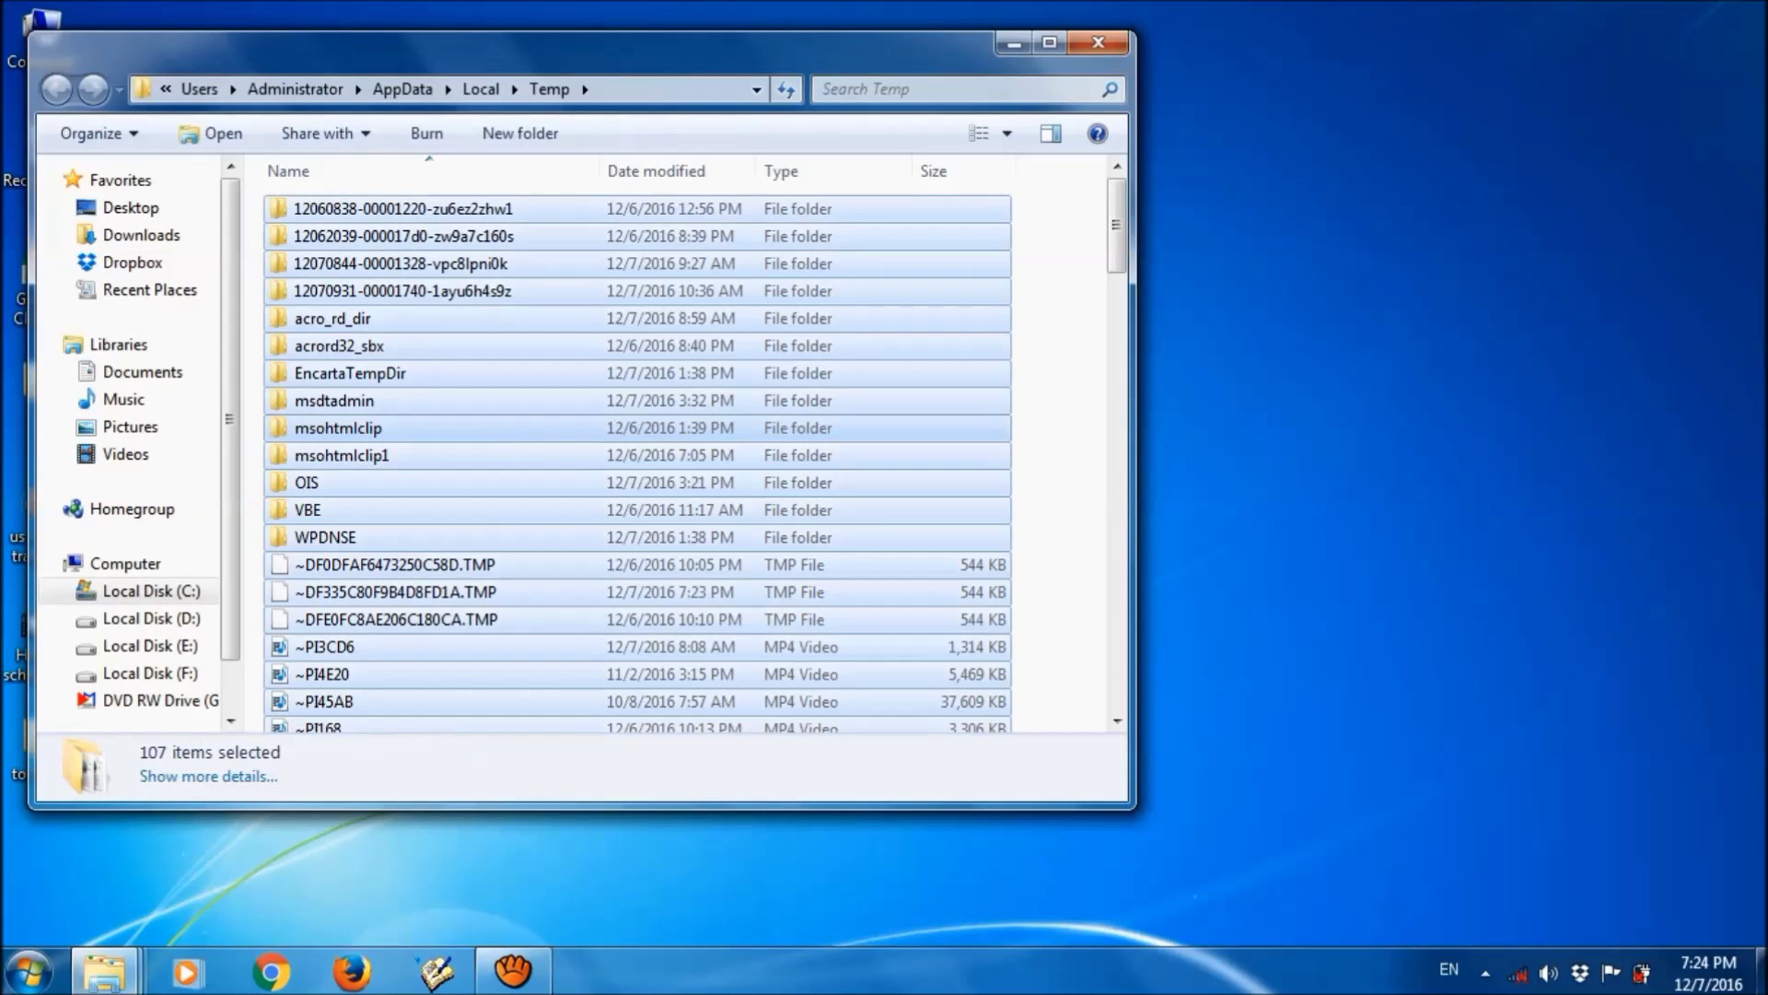
key(Delete)
key(Return)
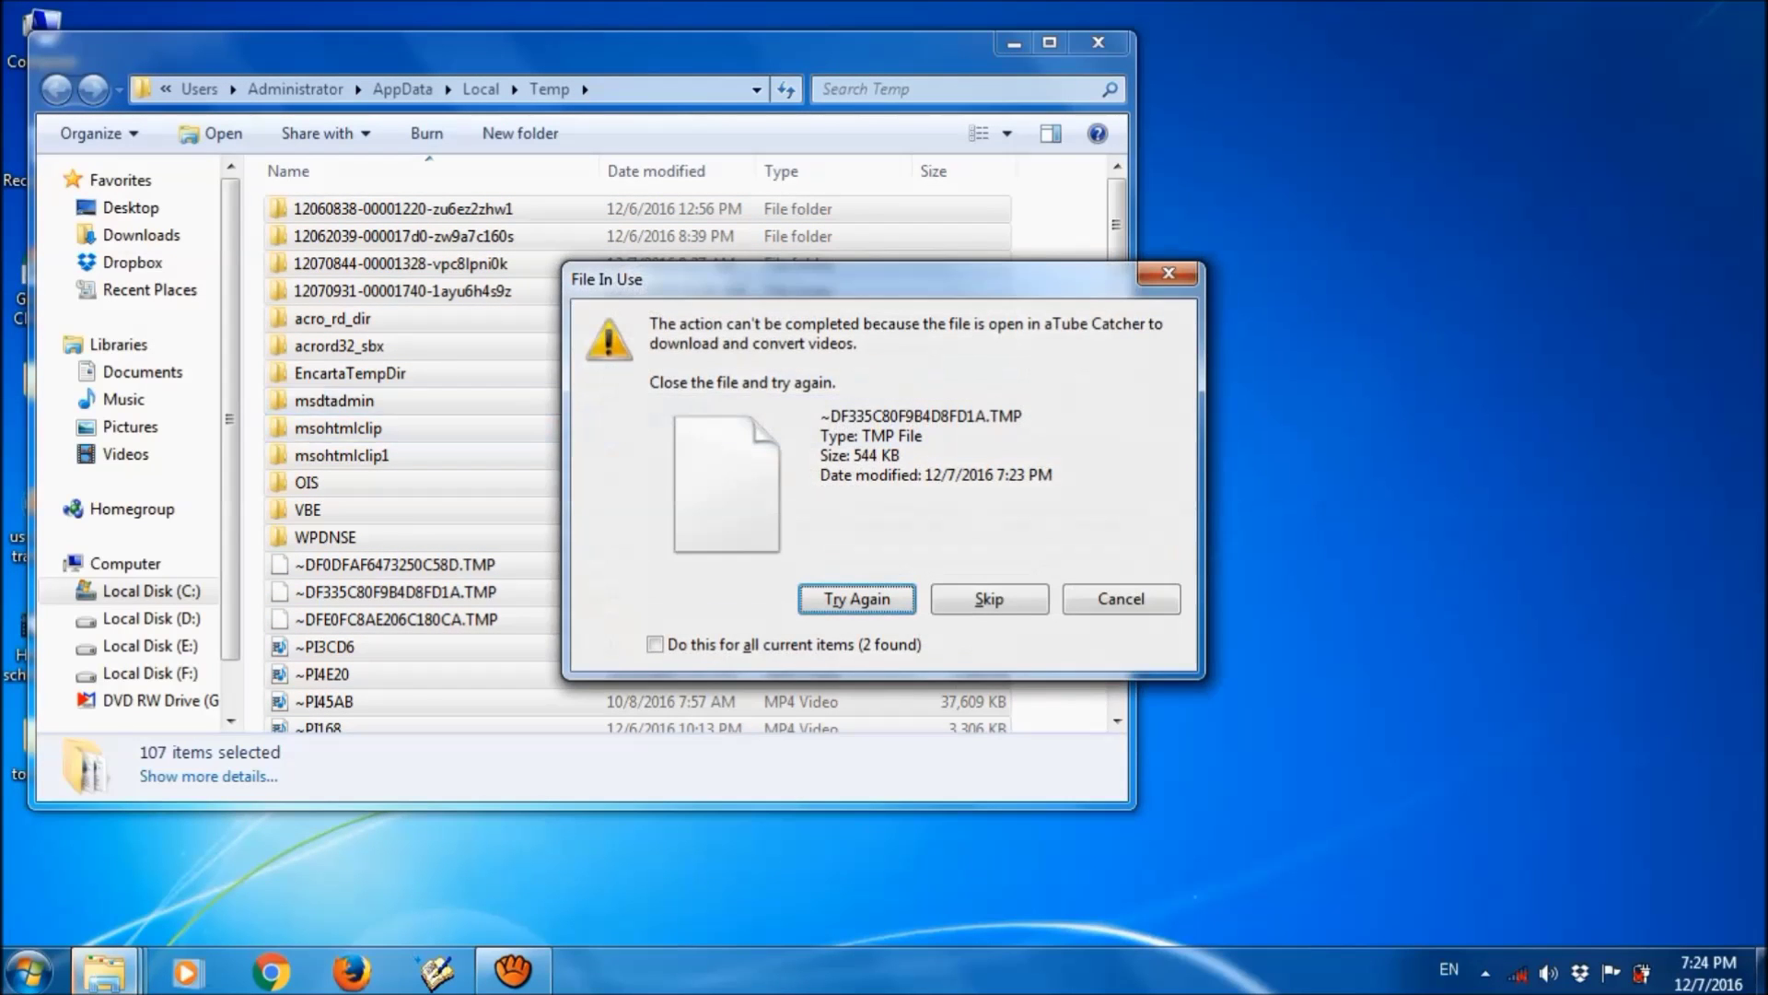
click(1003, 598)
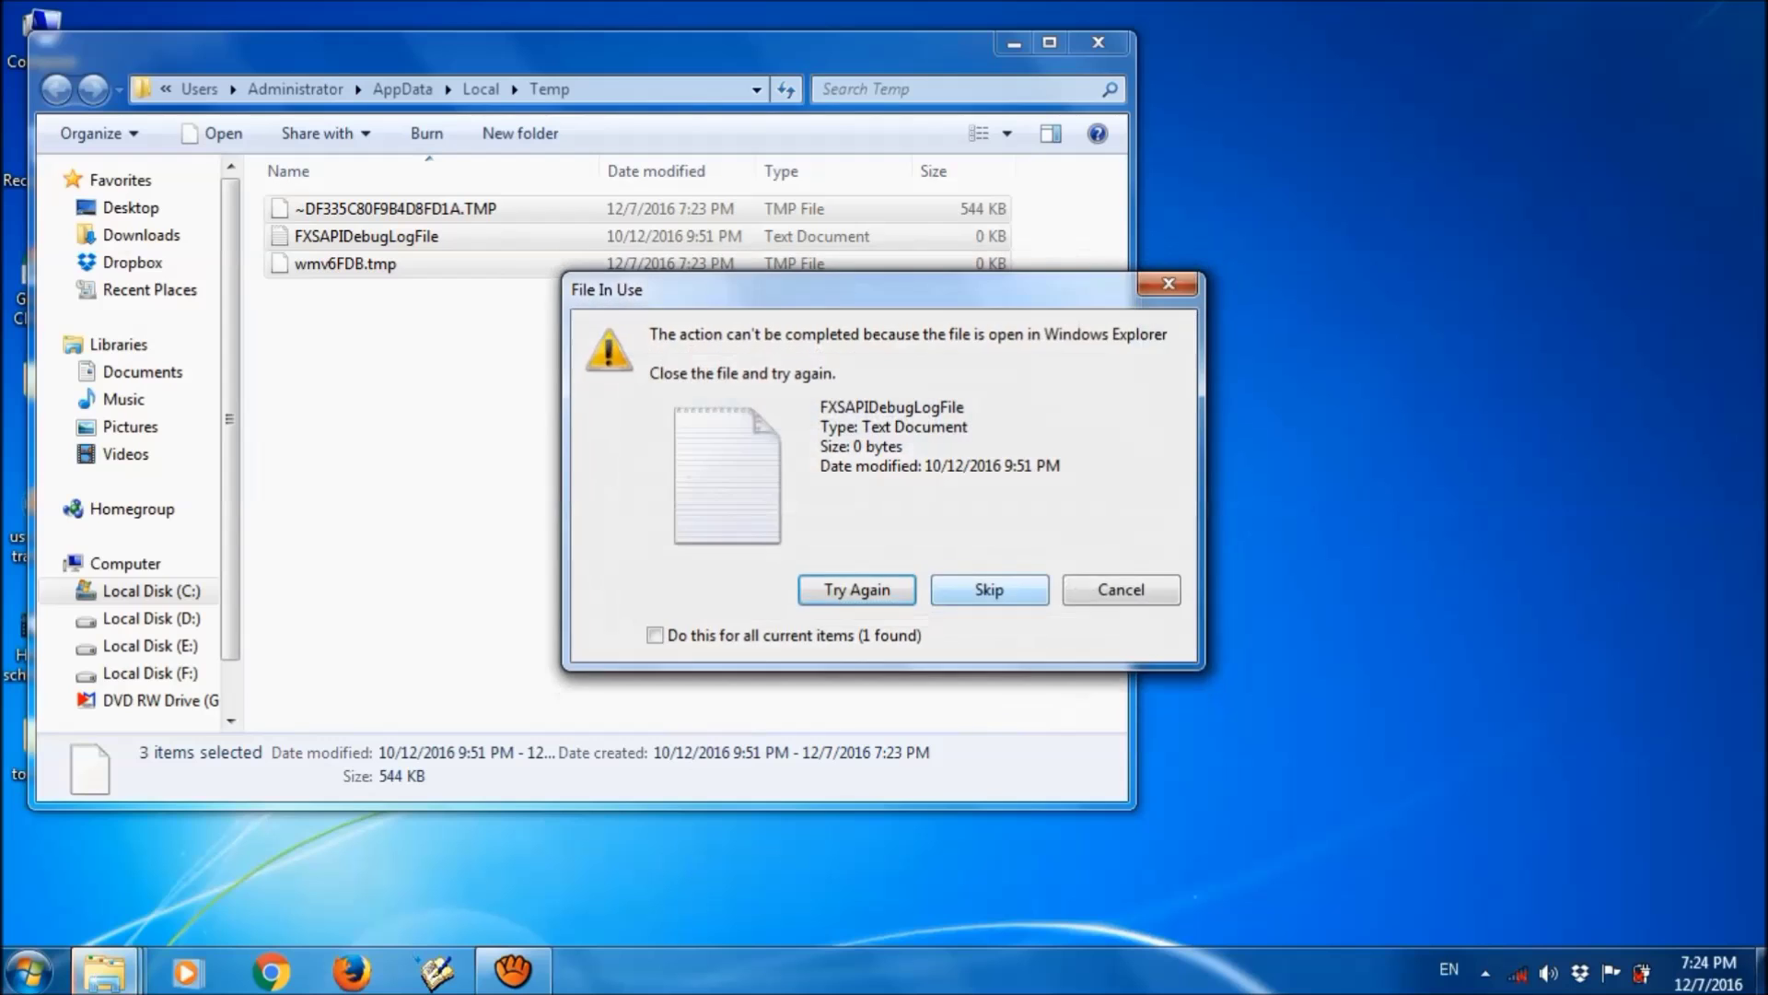
click(1002, 597)
click(1002, 597)
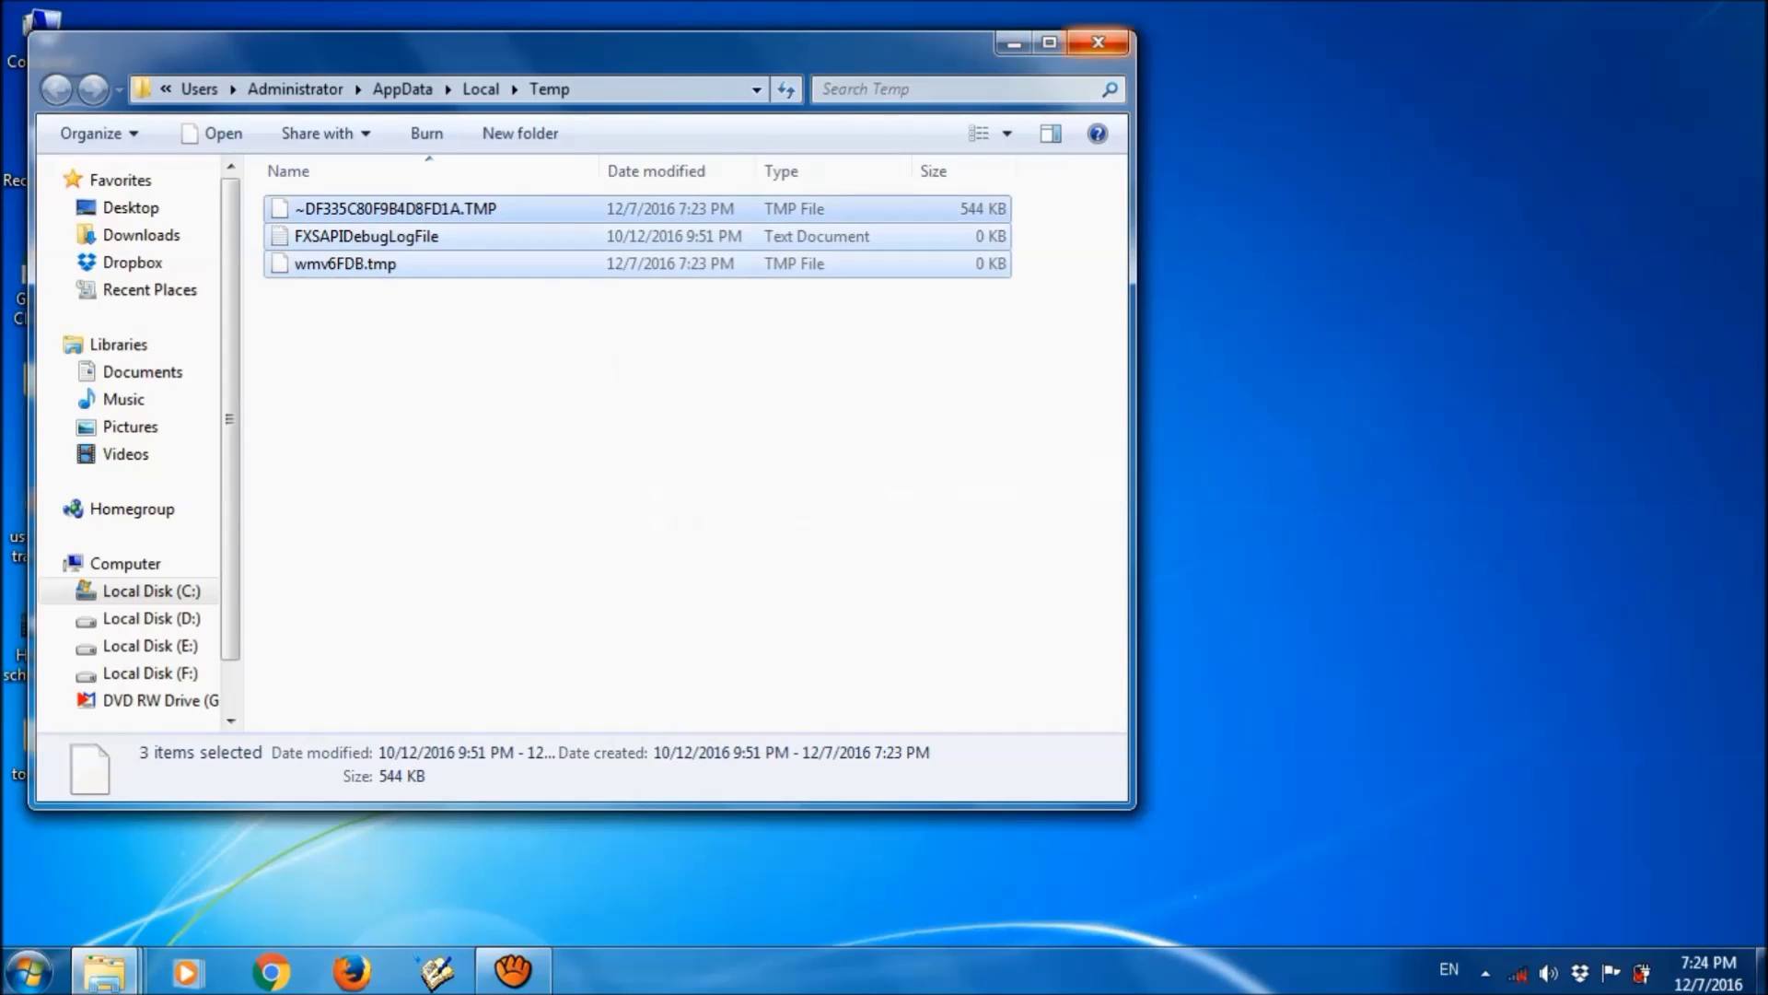
click(1098, 42)
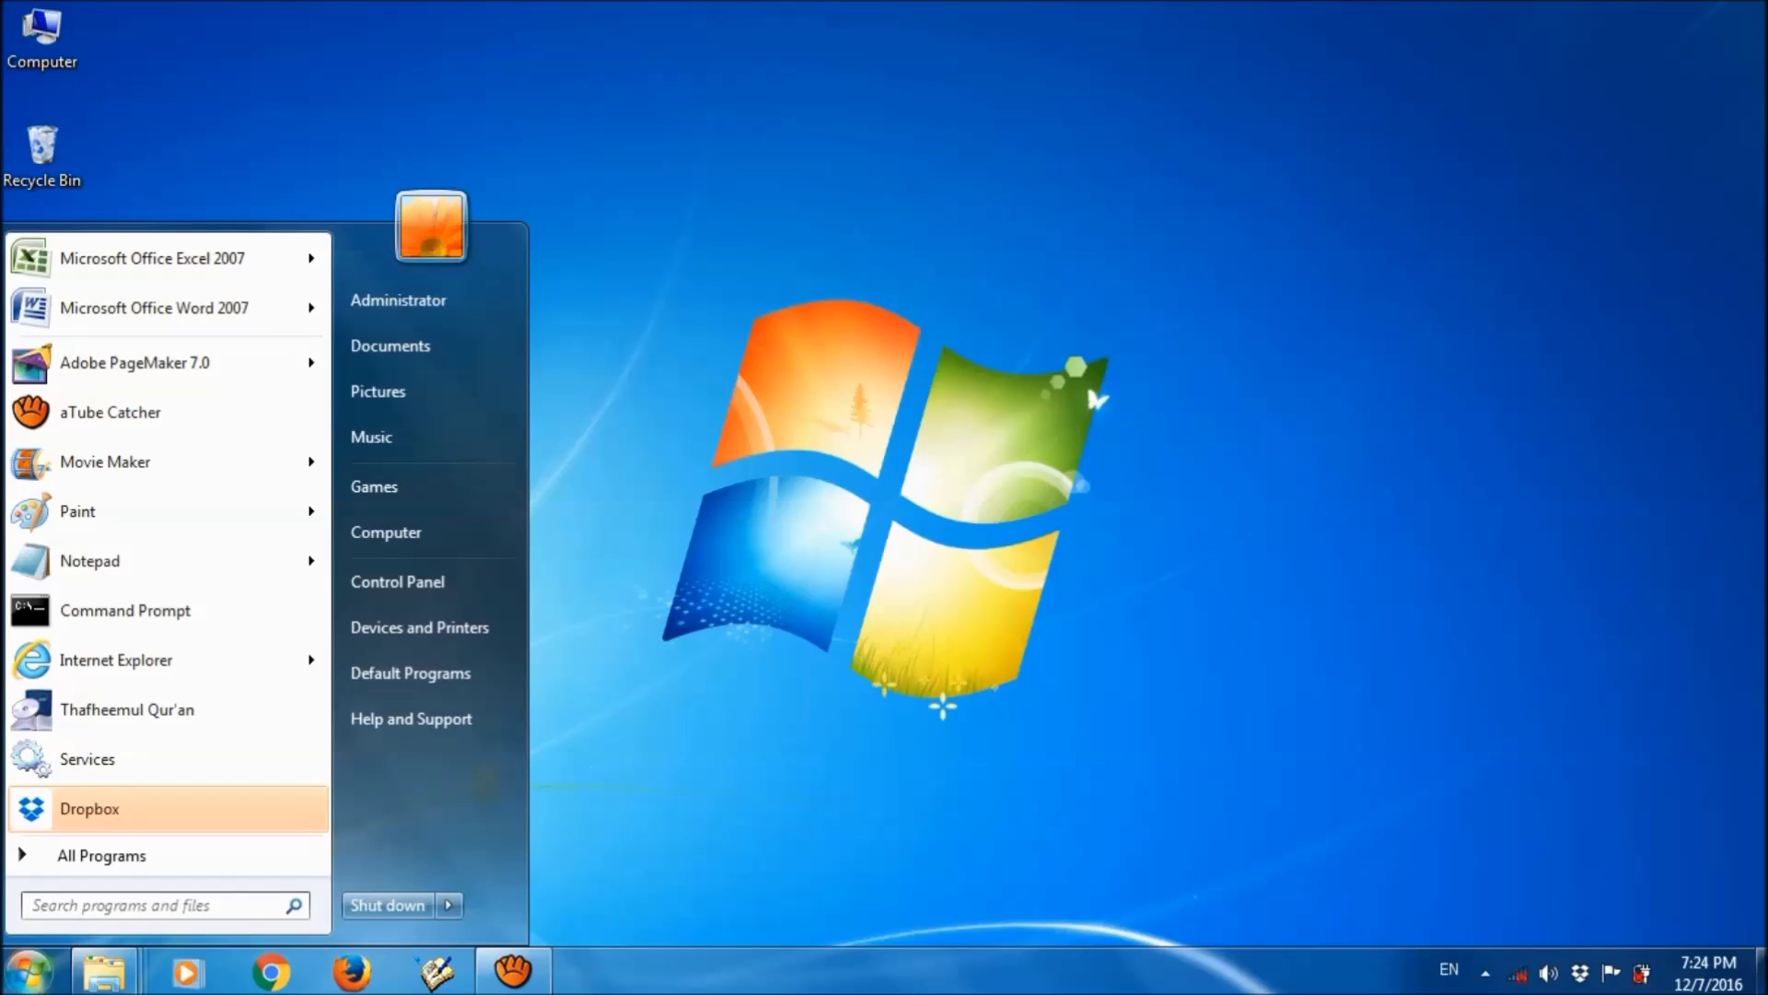
- Open the Local Group Policy Editor by executing gpedit.msc through Run
text(run)
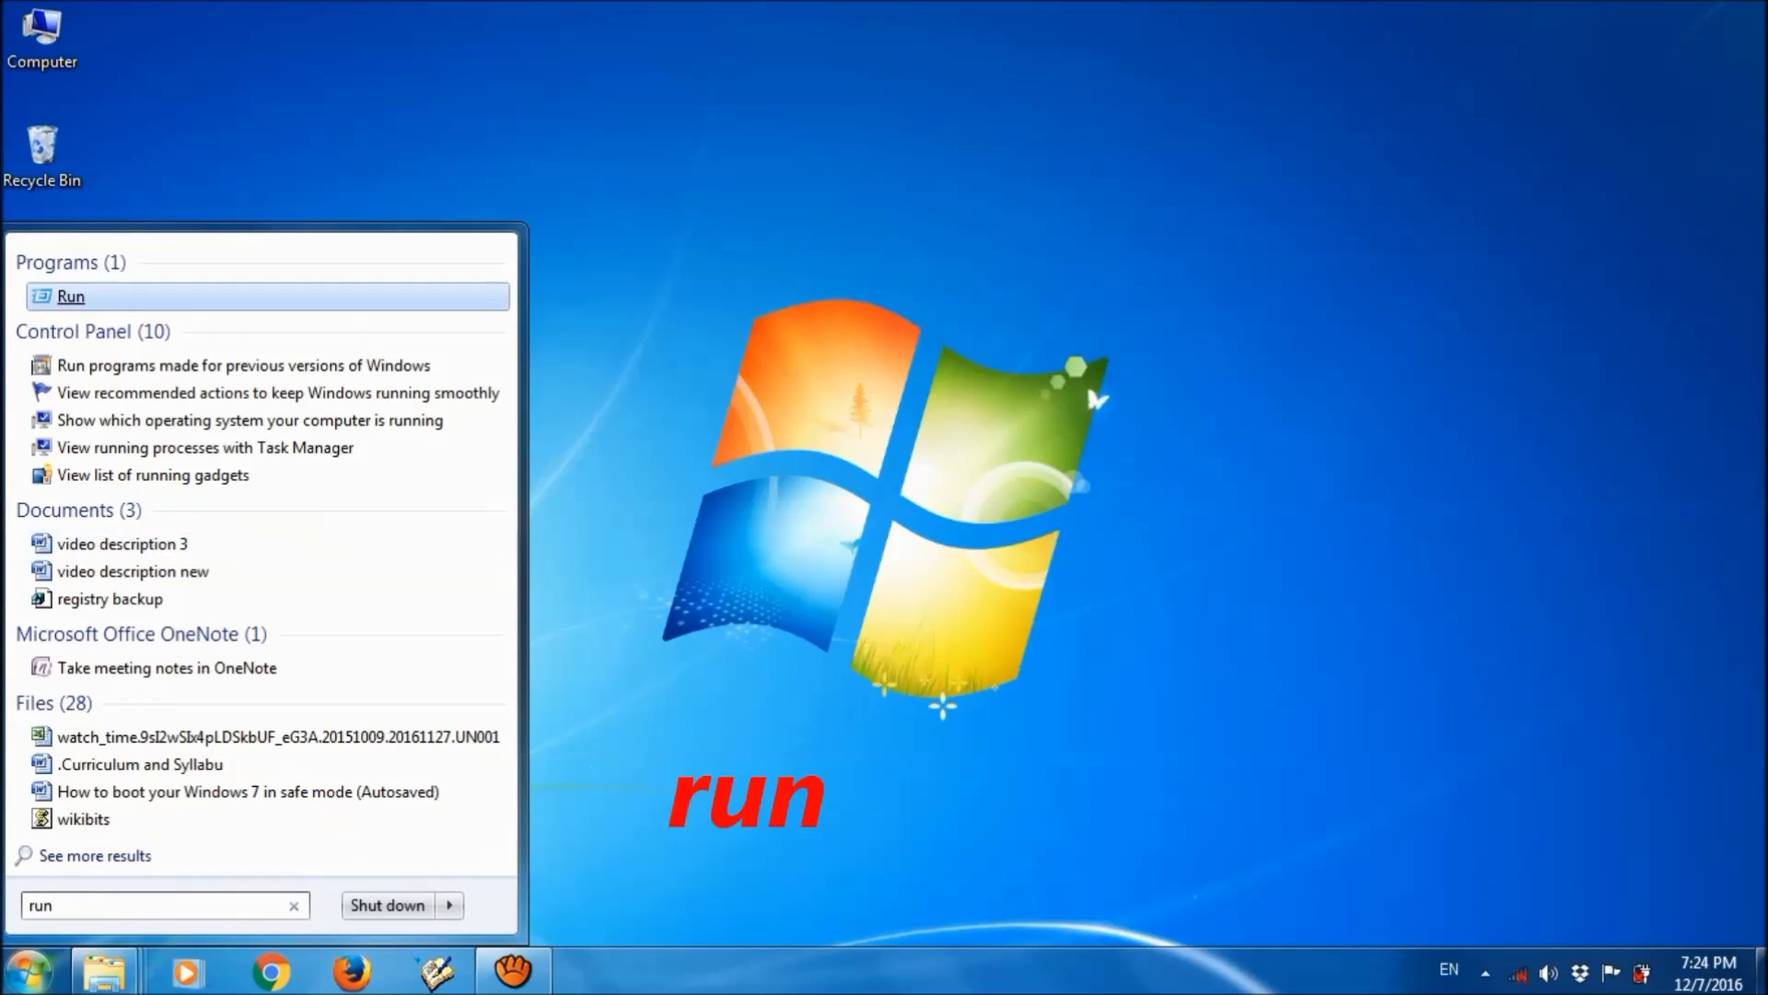
key(Return)
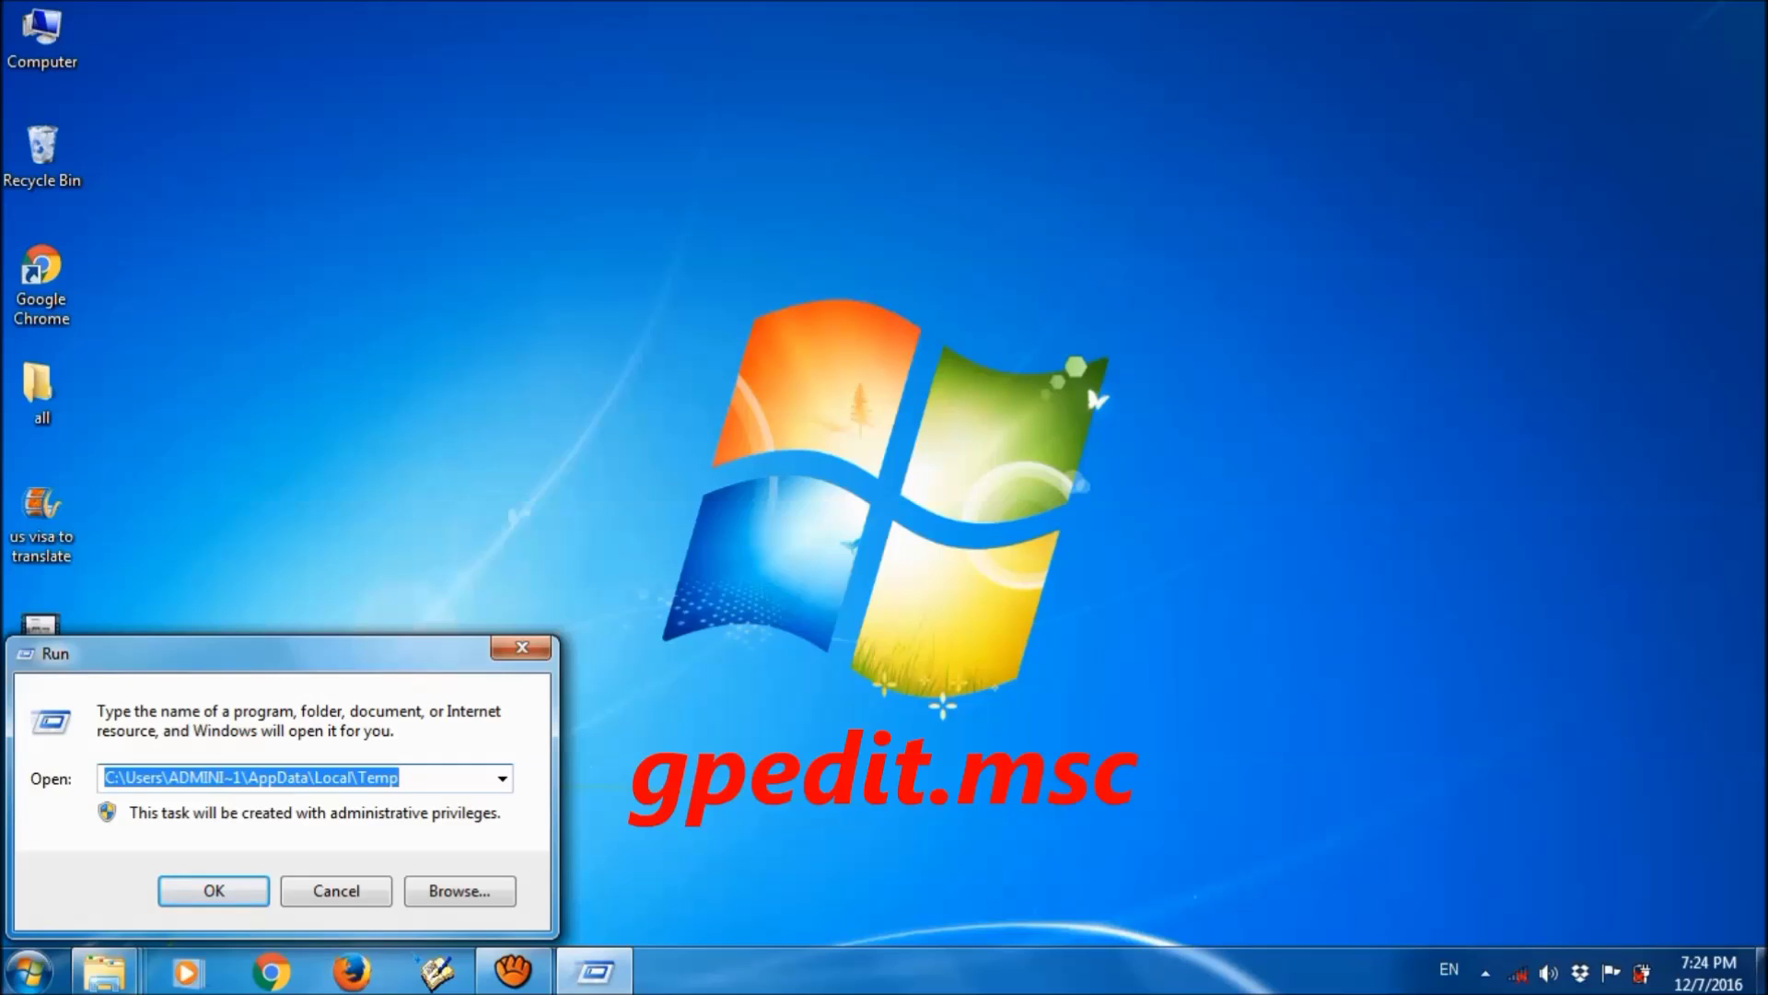
text(gpedit.)
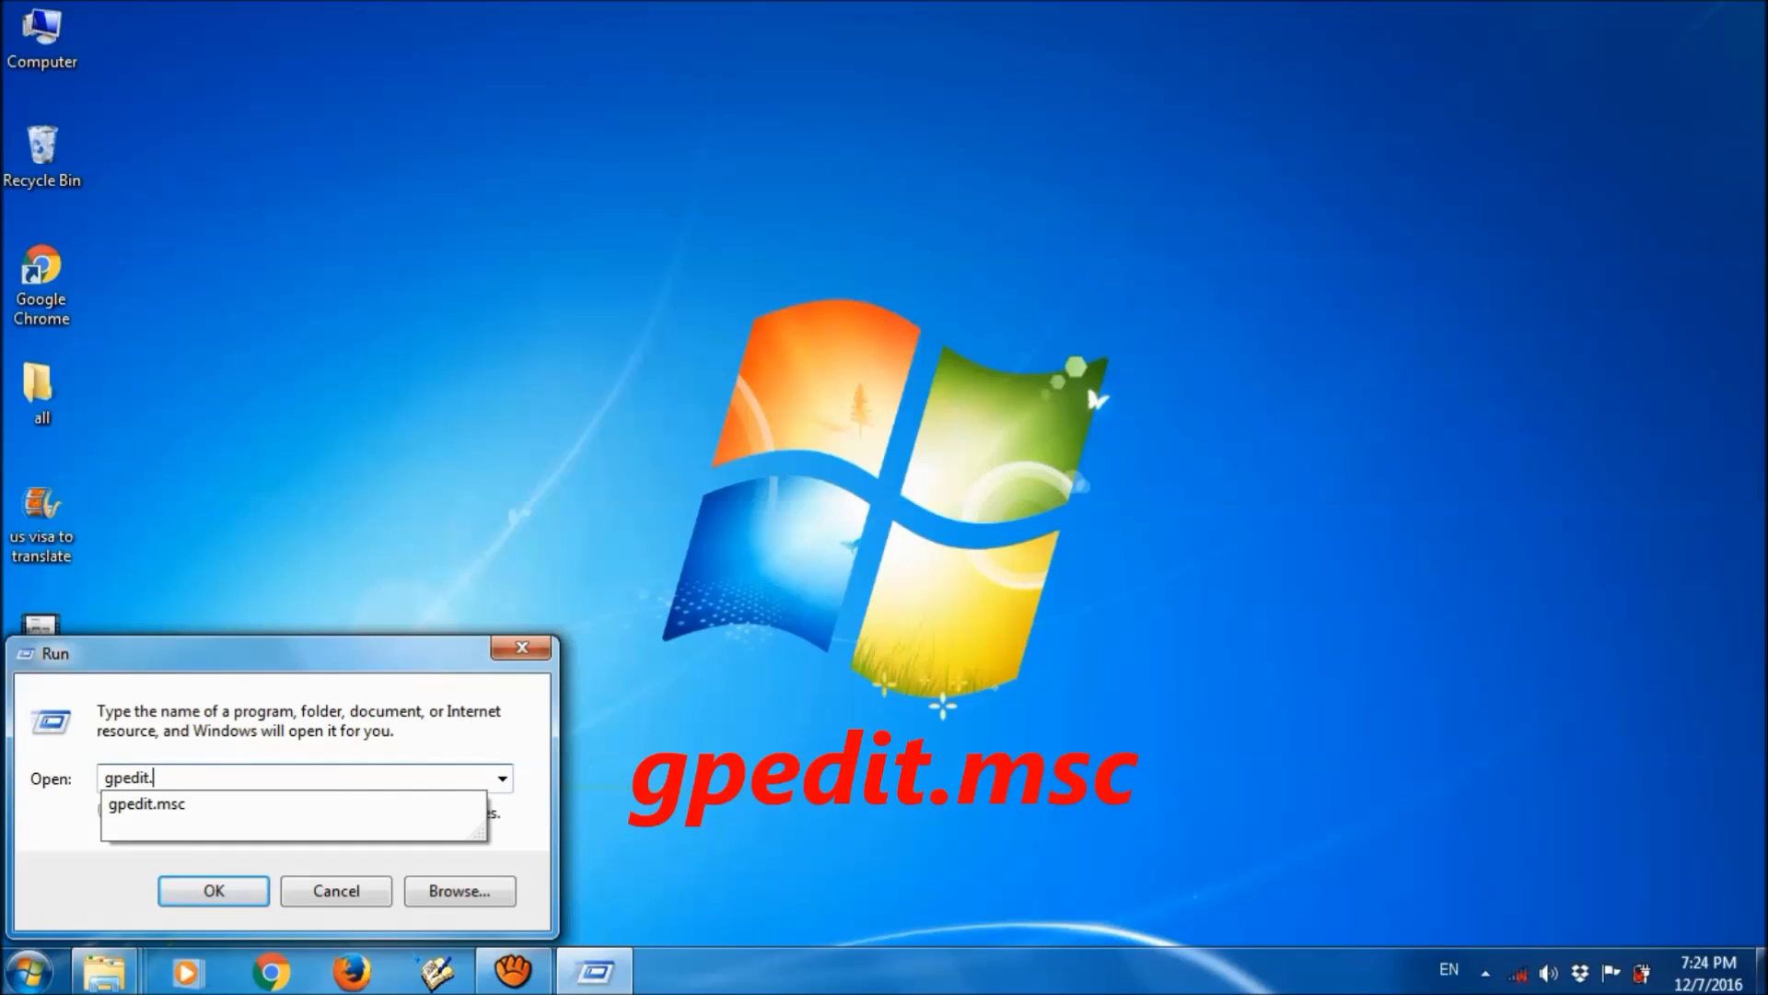
text(msc)
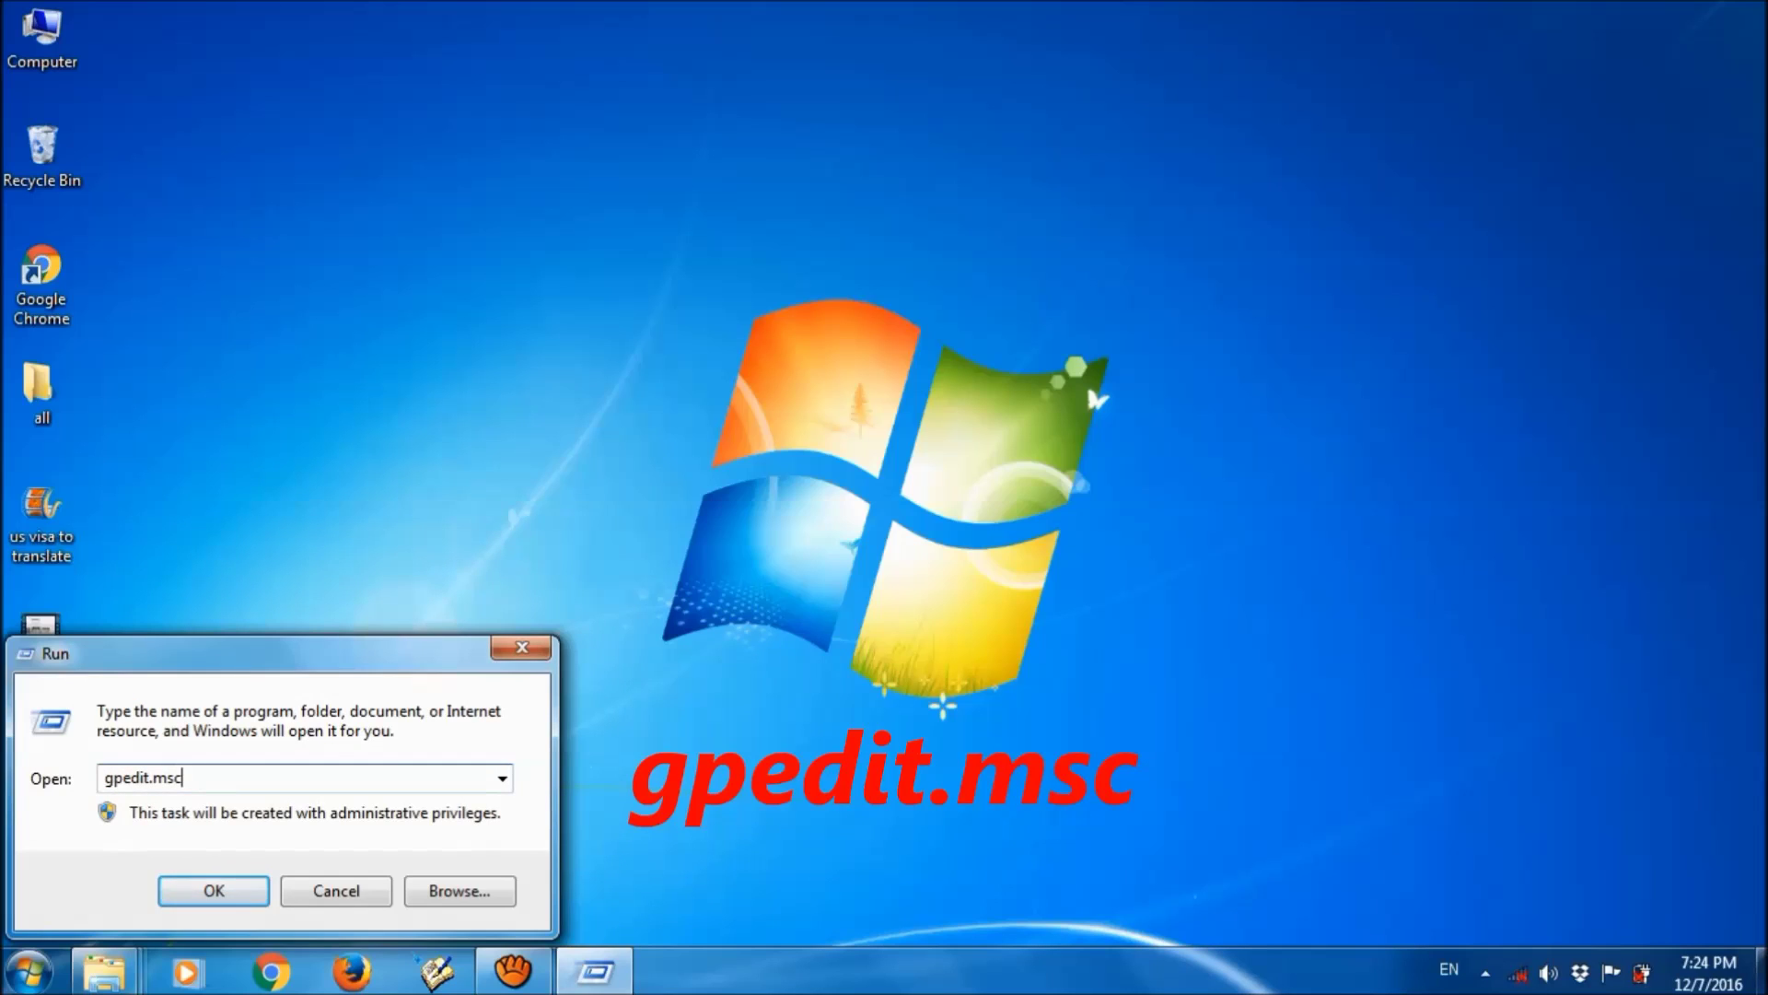
key(Return)
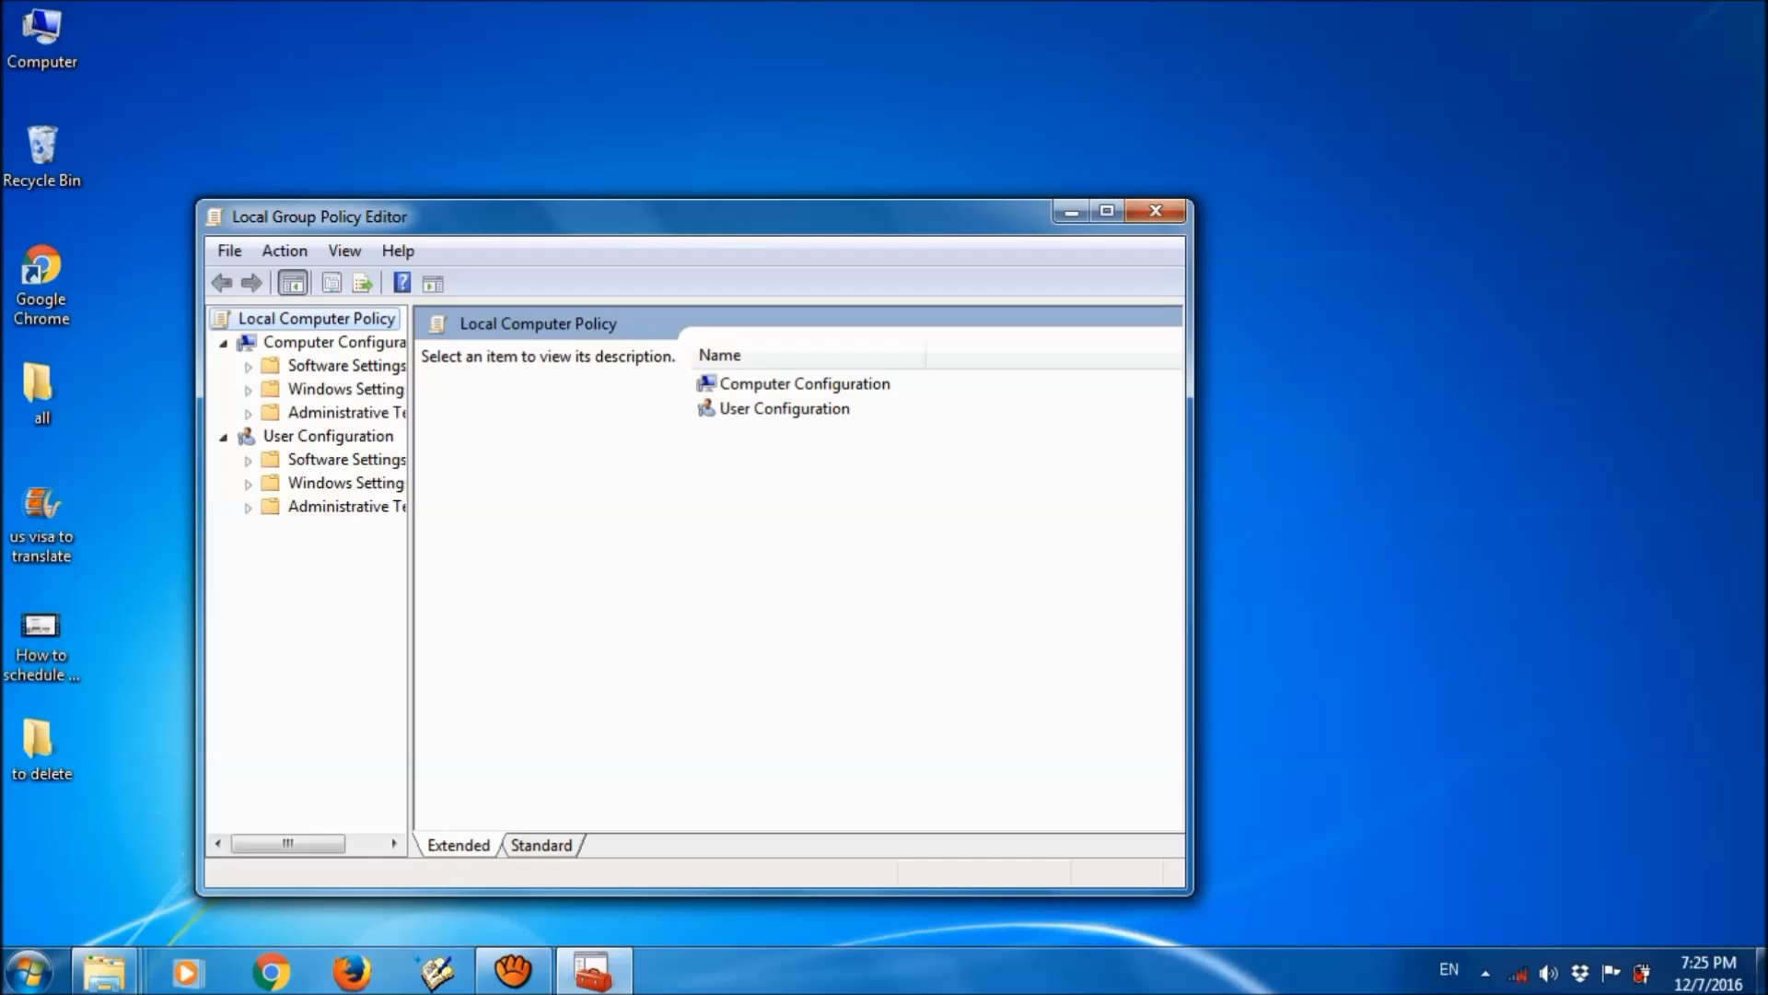
- Open the Windows Explorer policy settings in Windows Components under User Configuration's Administrative Templates
drag(645, 216, 766, 133)
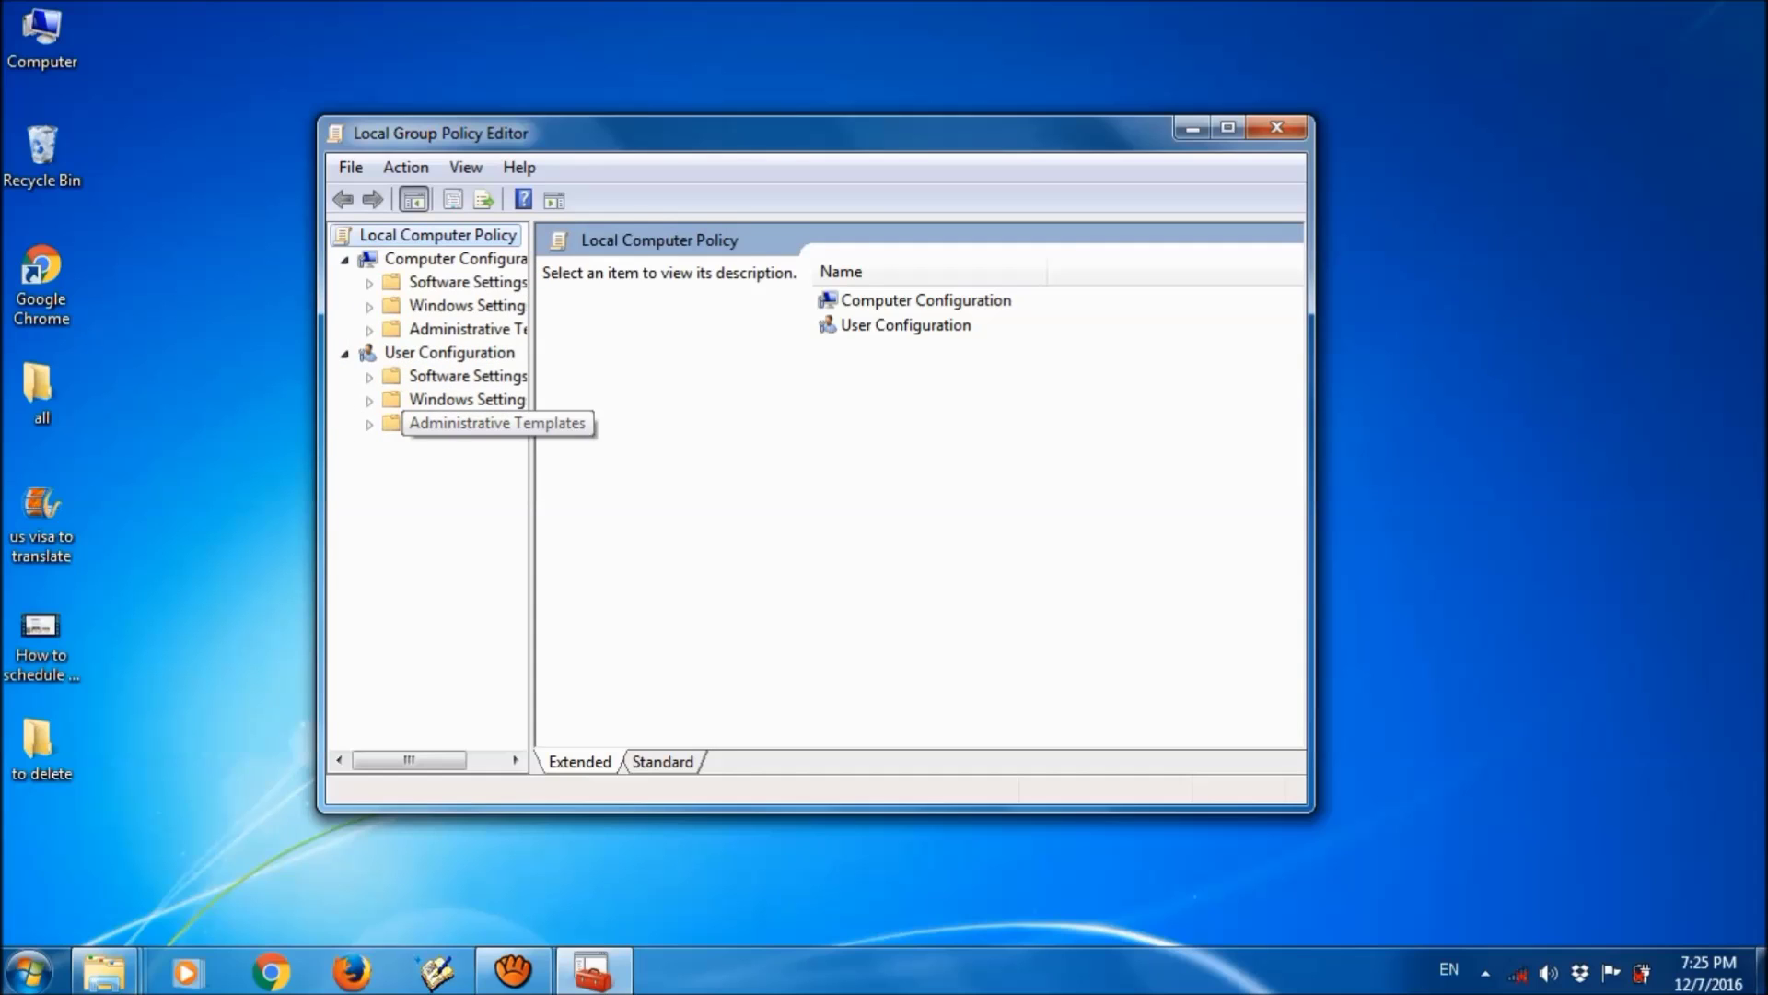
click(442, 422)
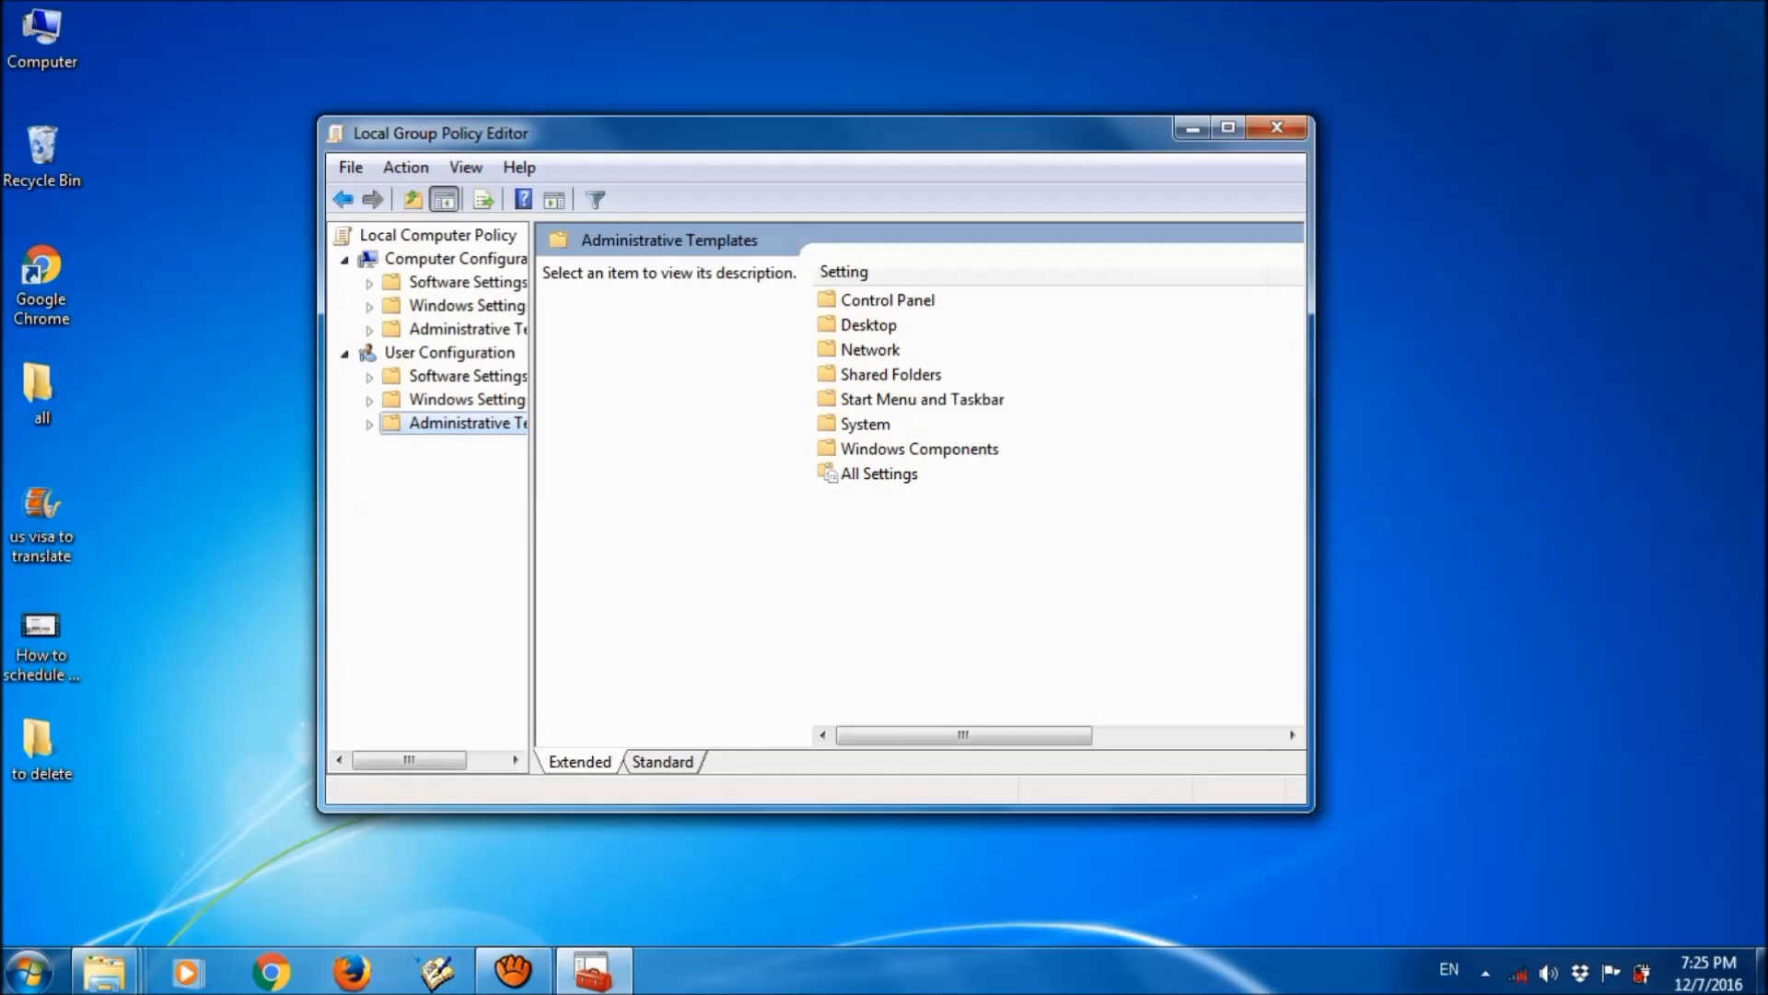
click(865, 449)
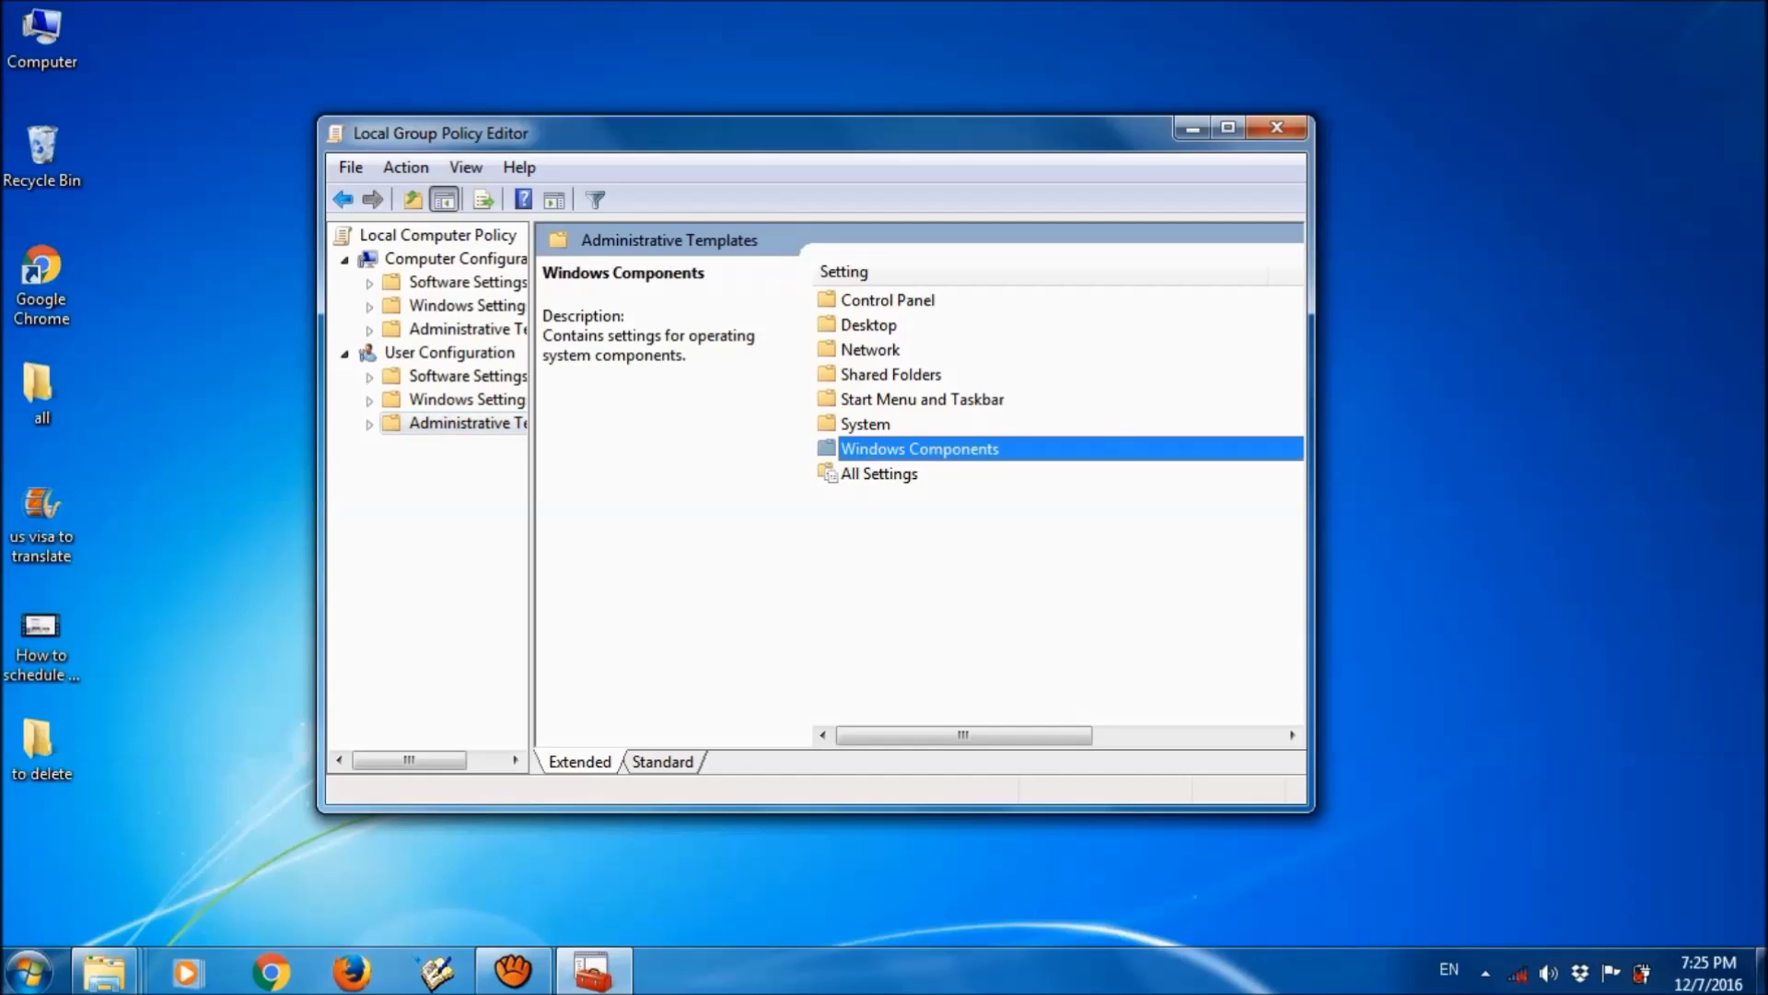
double_click(865, 449)
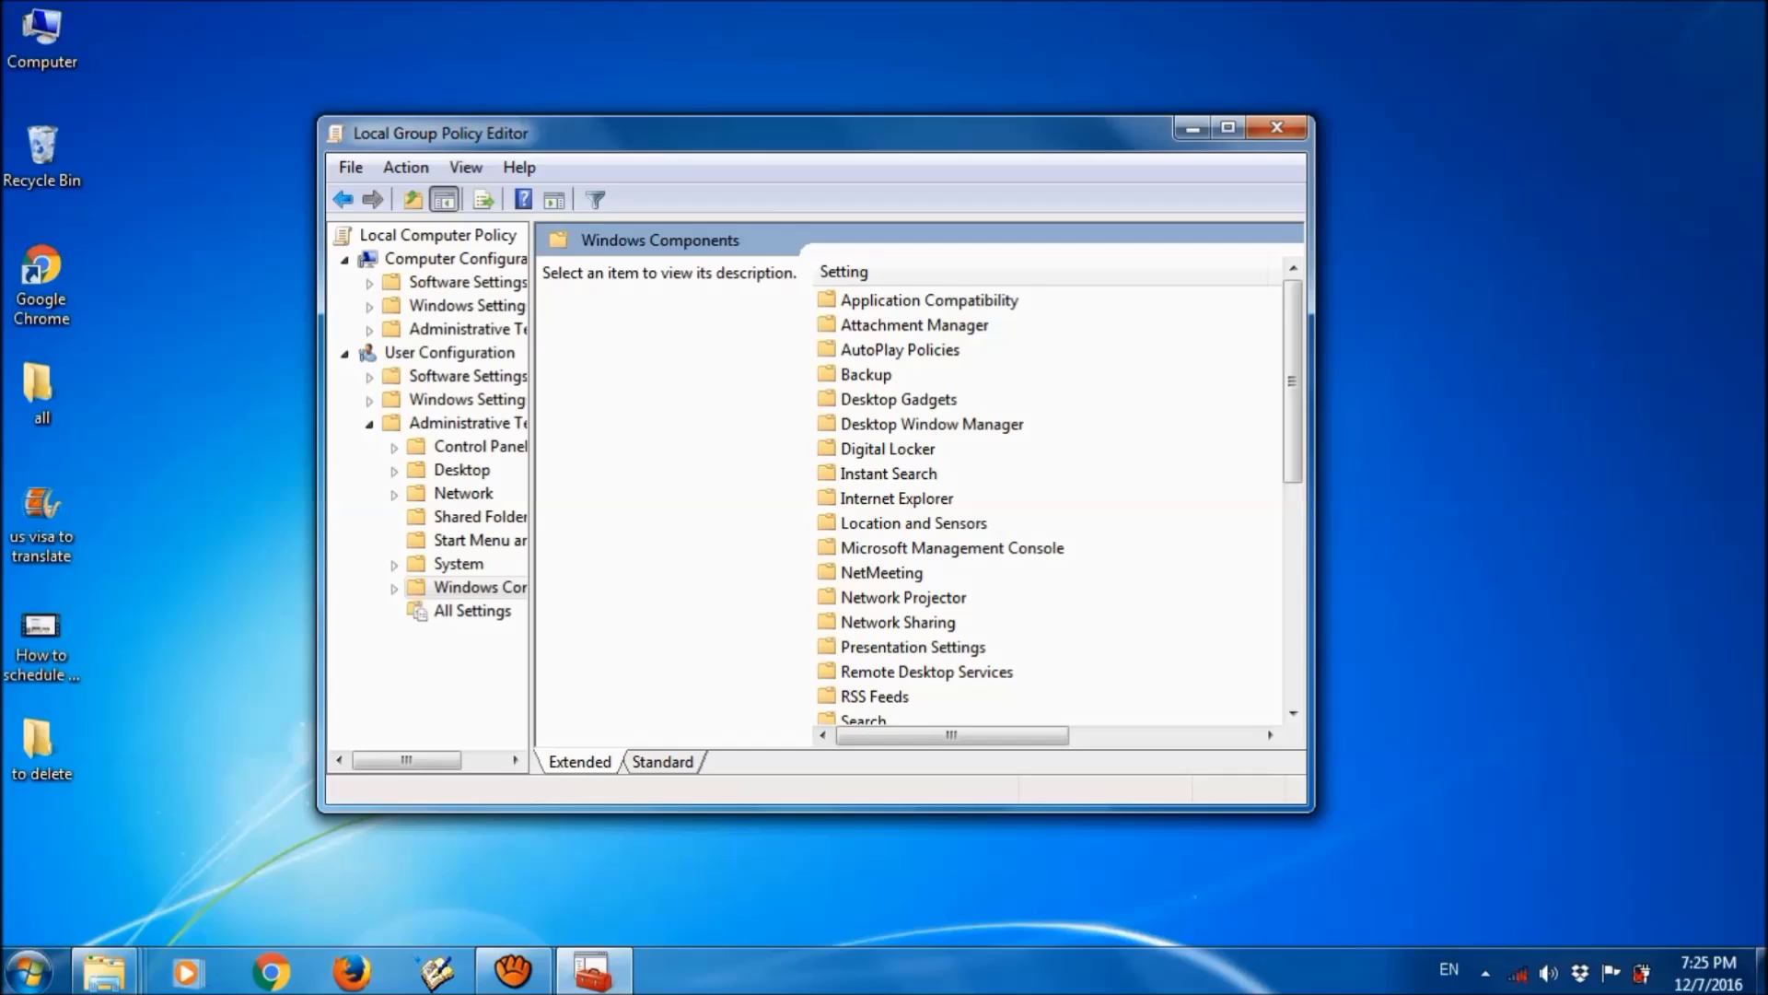
scroll(1050, 497, down, 3)
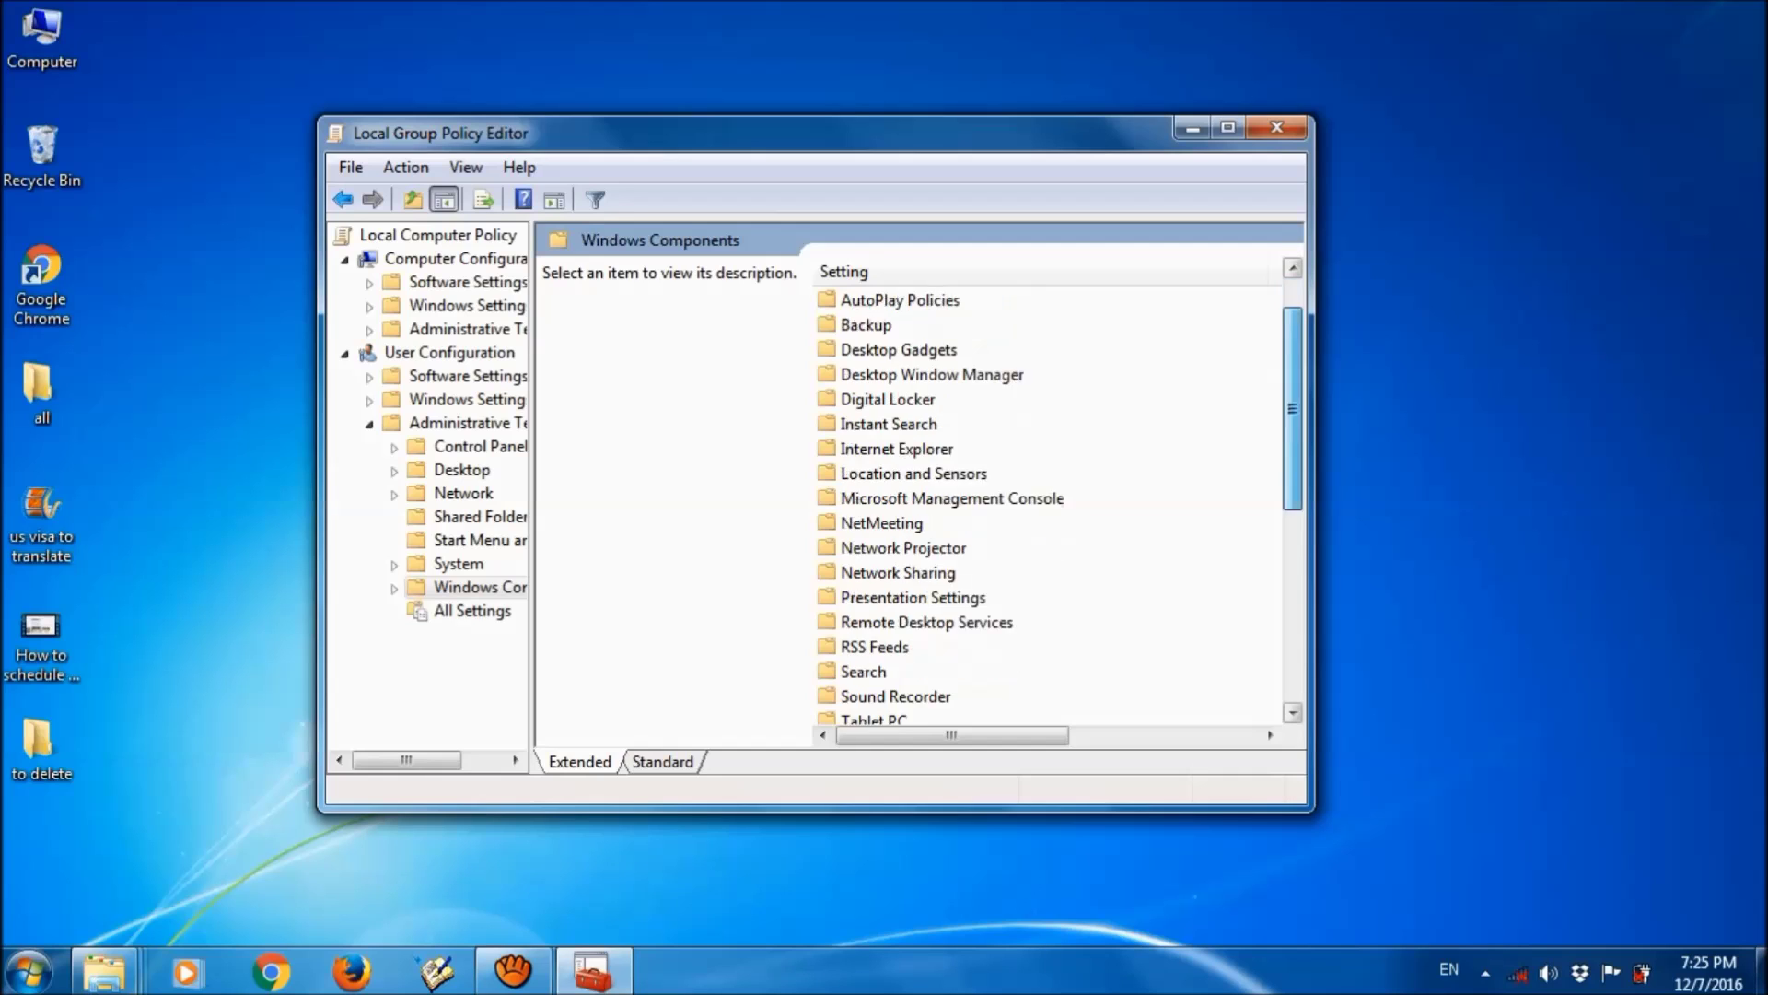
scroll(1050, 497, down, 2)
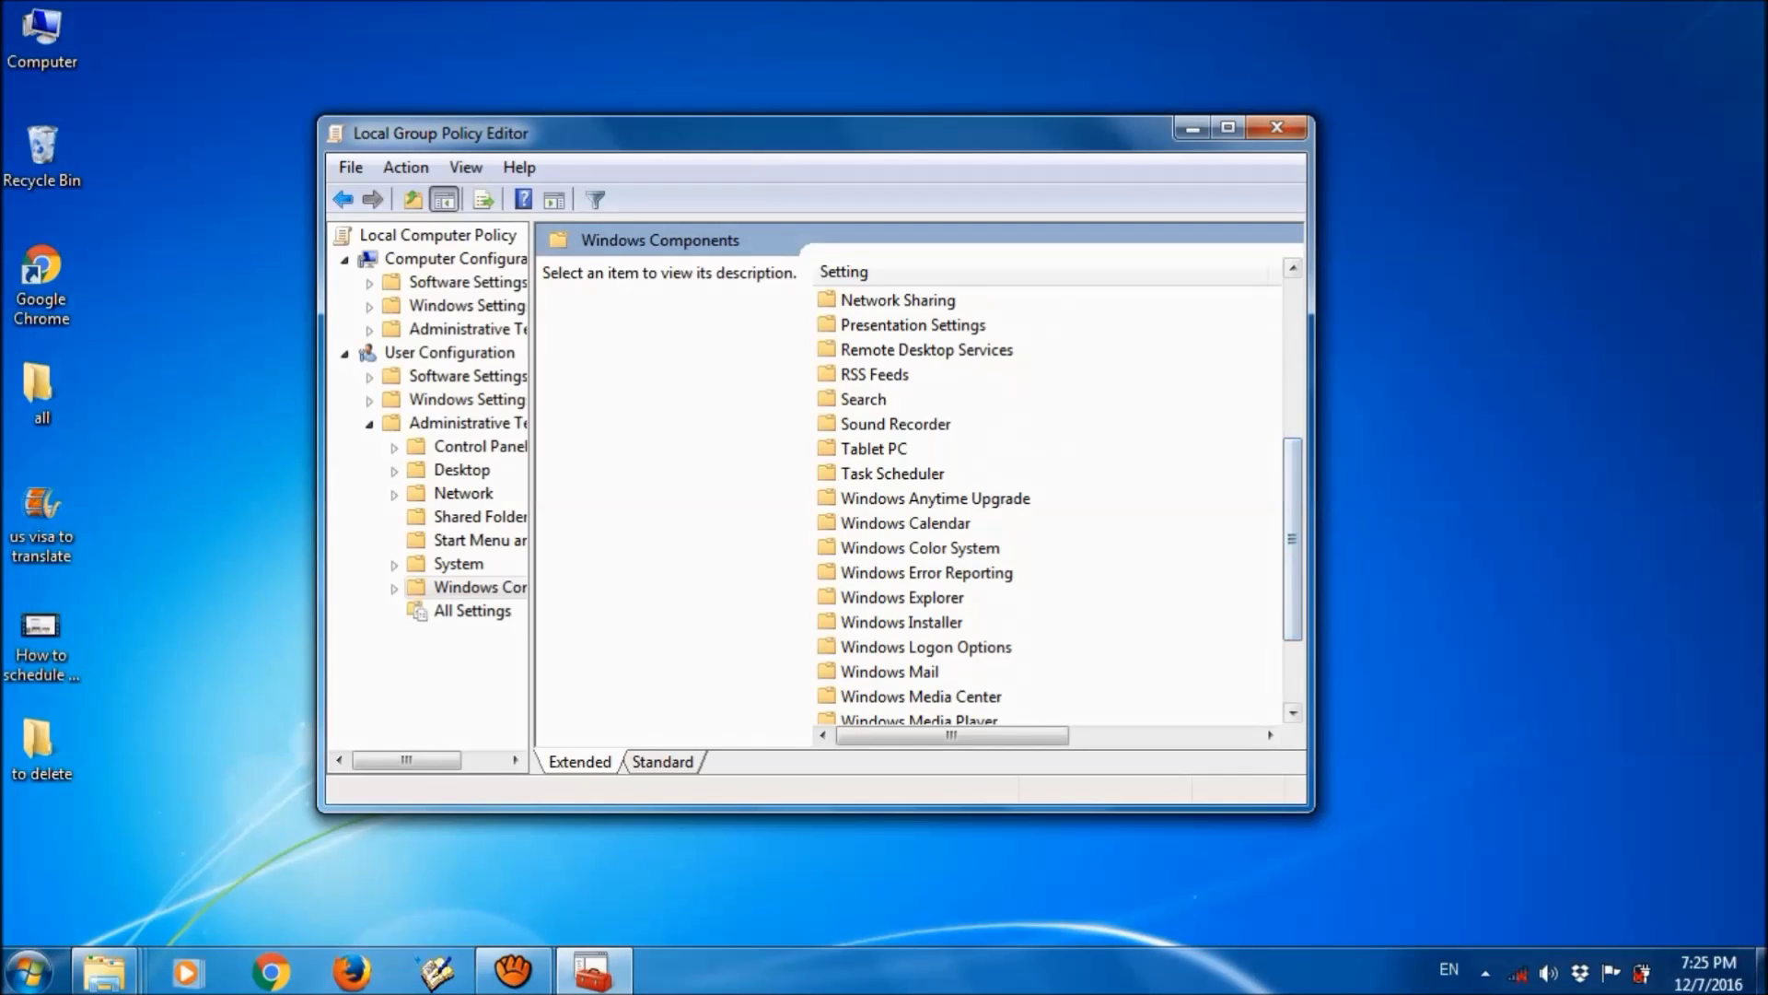
click(944, 594)
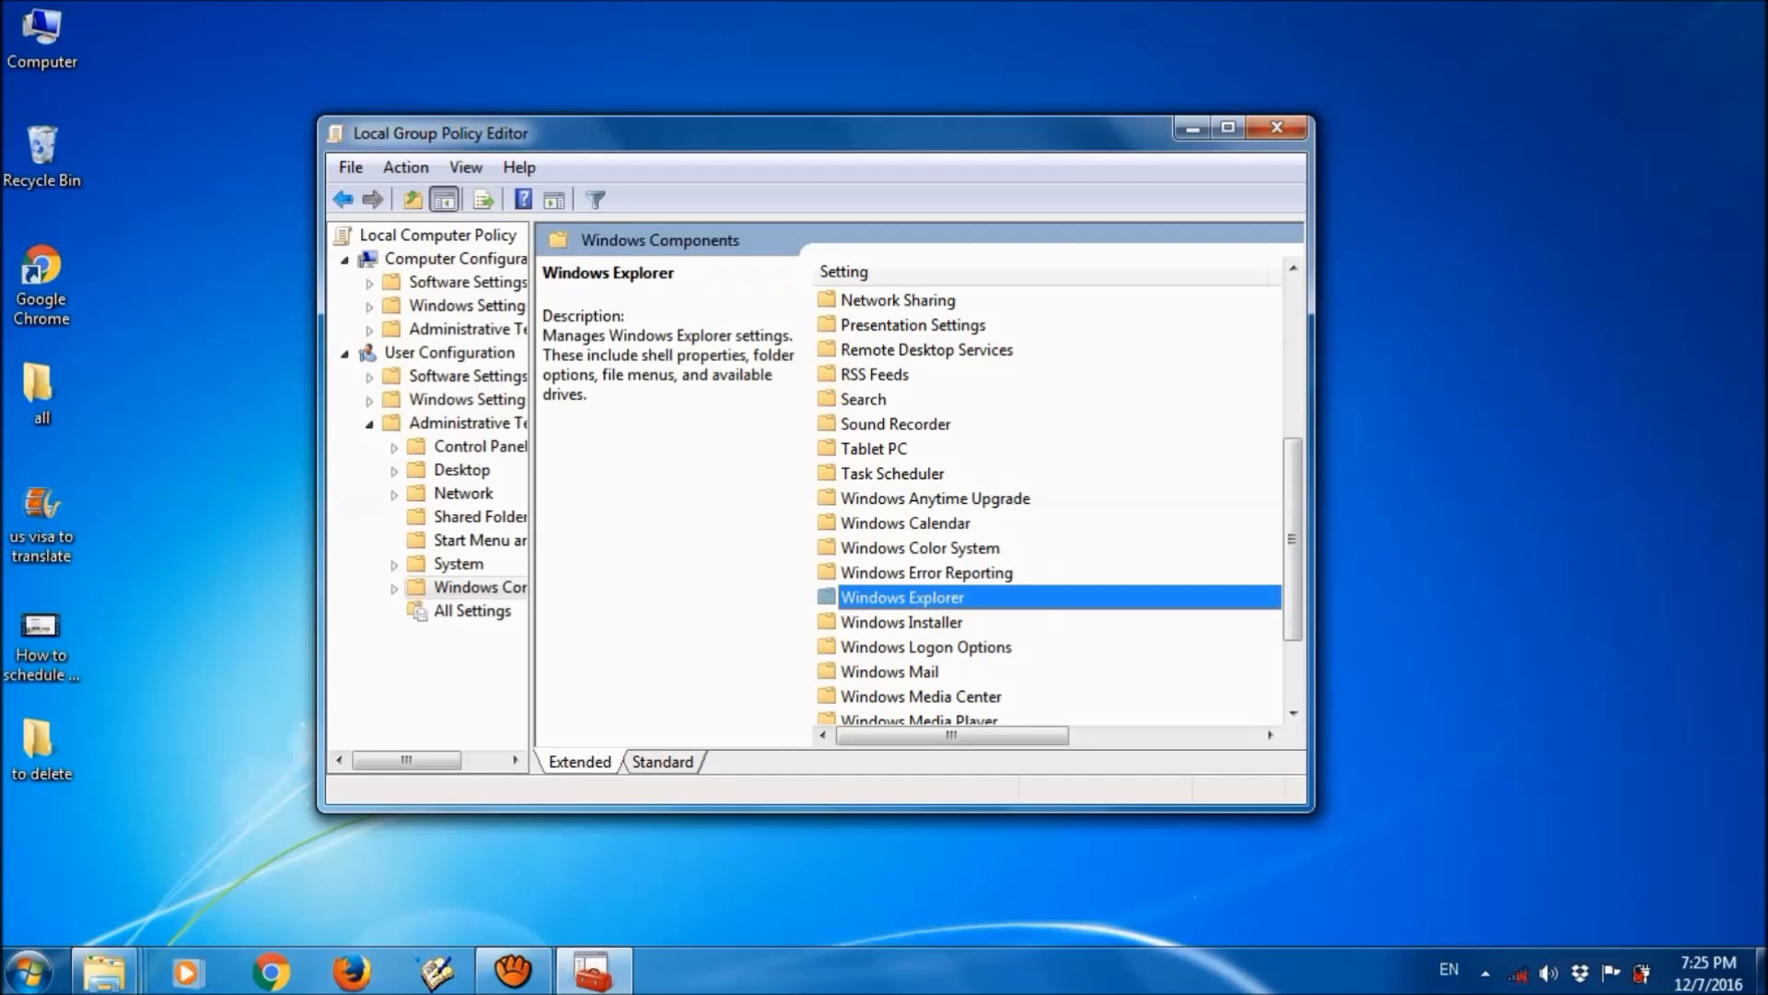
double_click(944, 596)
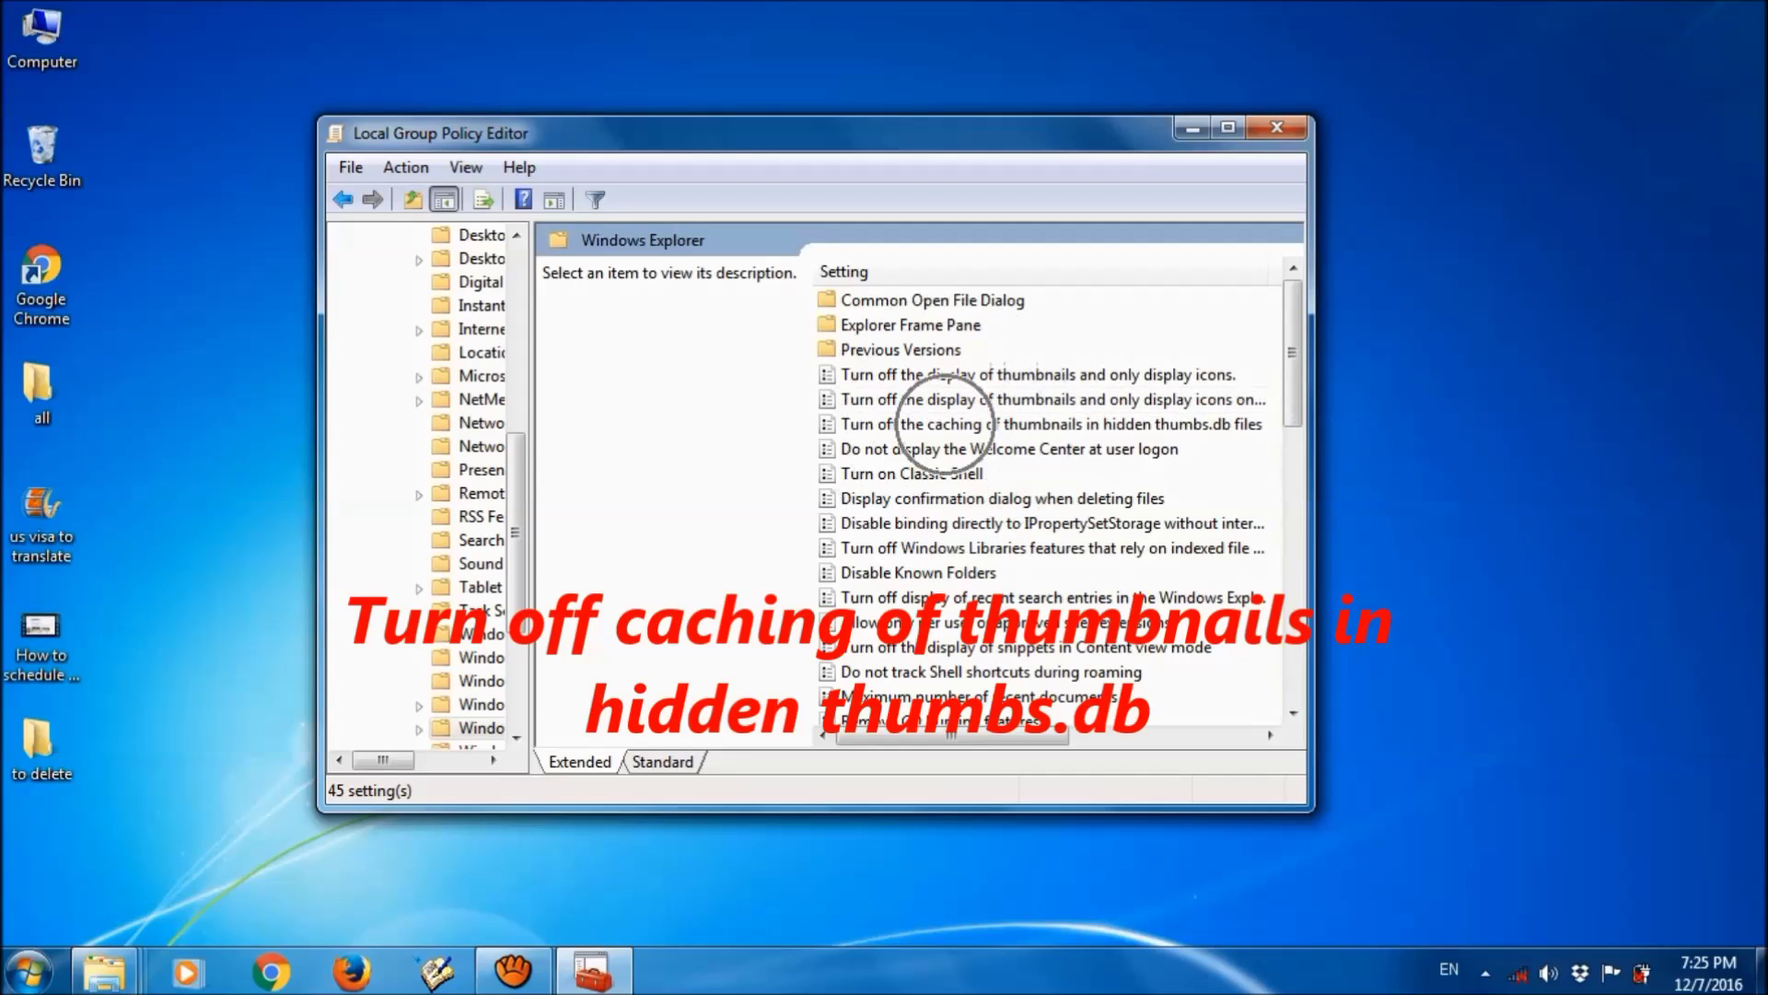
- Set the policy "Turn off the caching of thumbnails in hidden thumbs.db files" to Enabled, apply it and close the policy editor
click(946, 423)
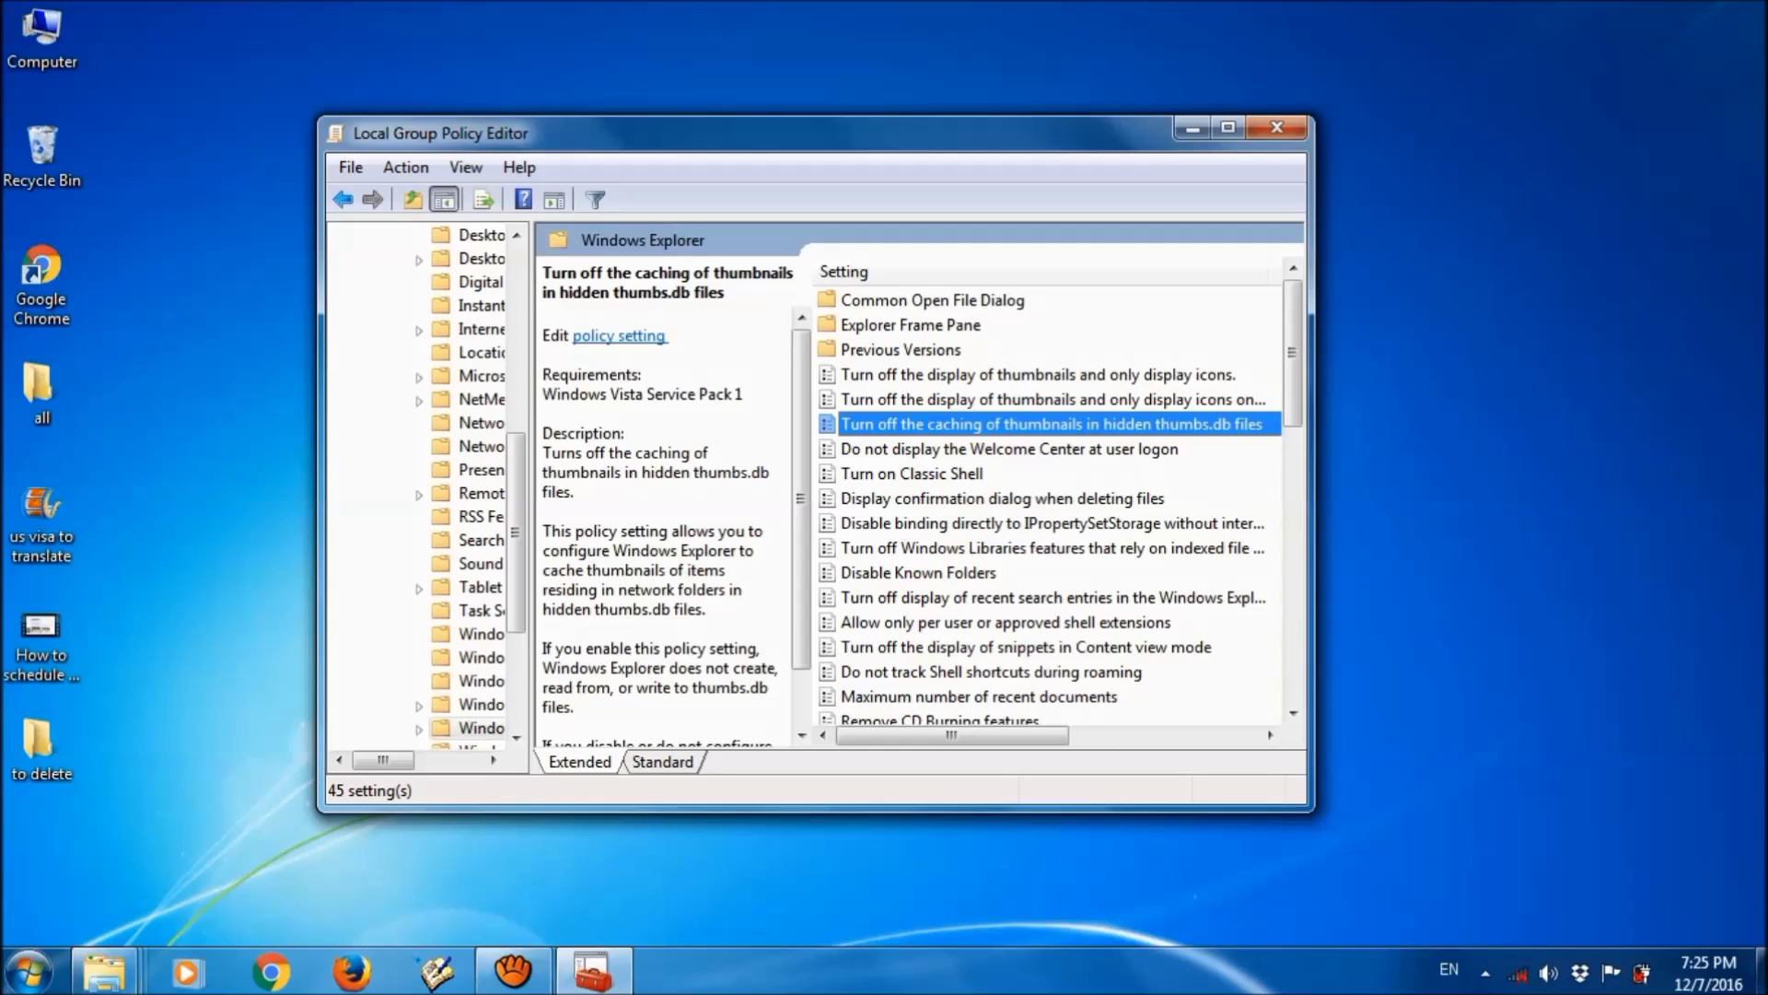
right_click(946, 425)
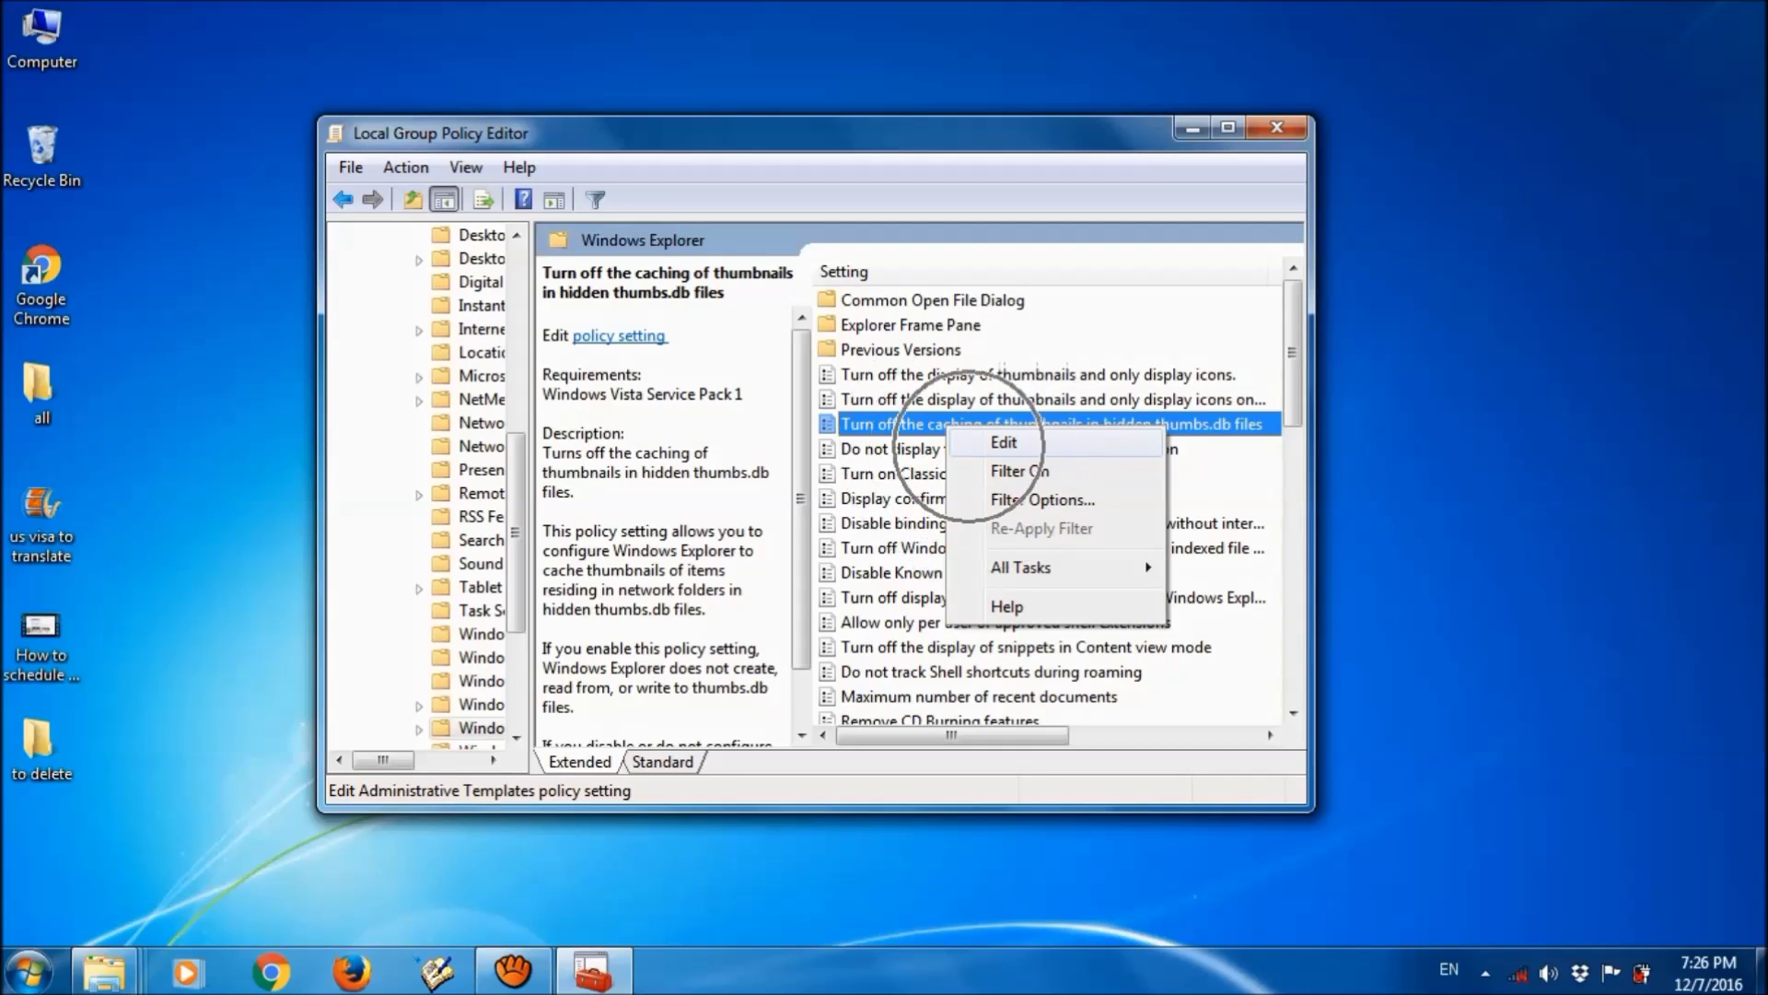
key(Return)
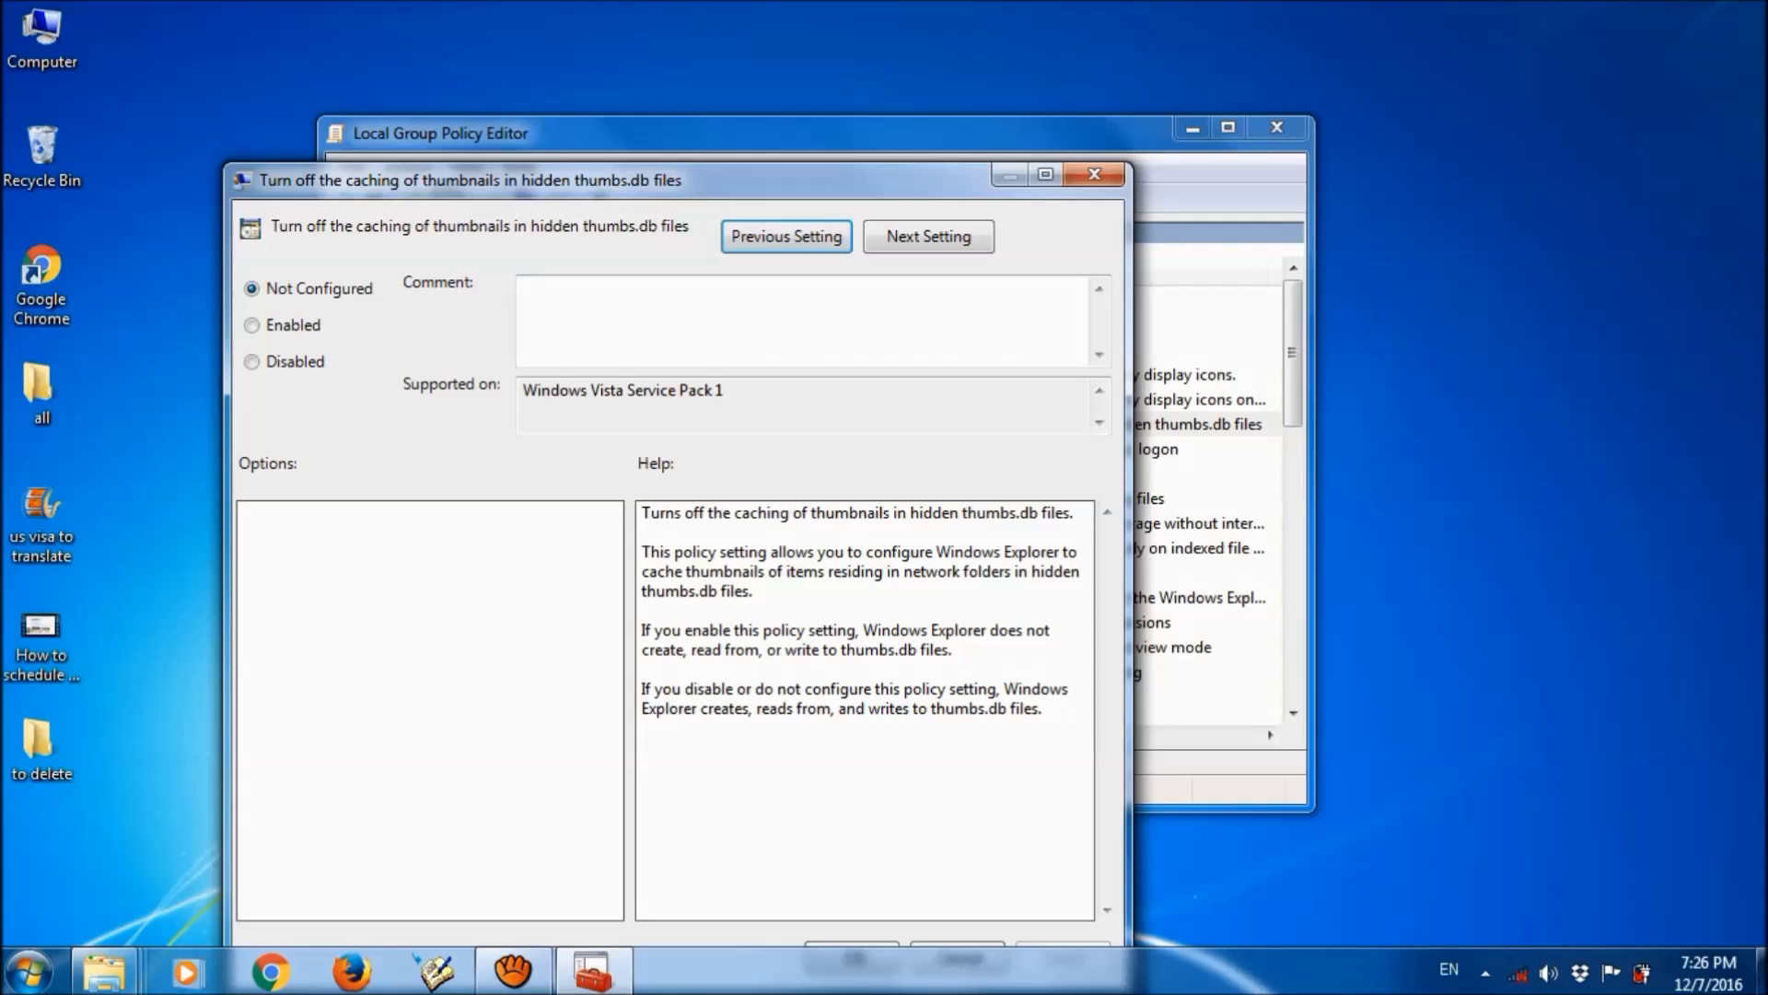
drag(765, 180, 842, 114)
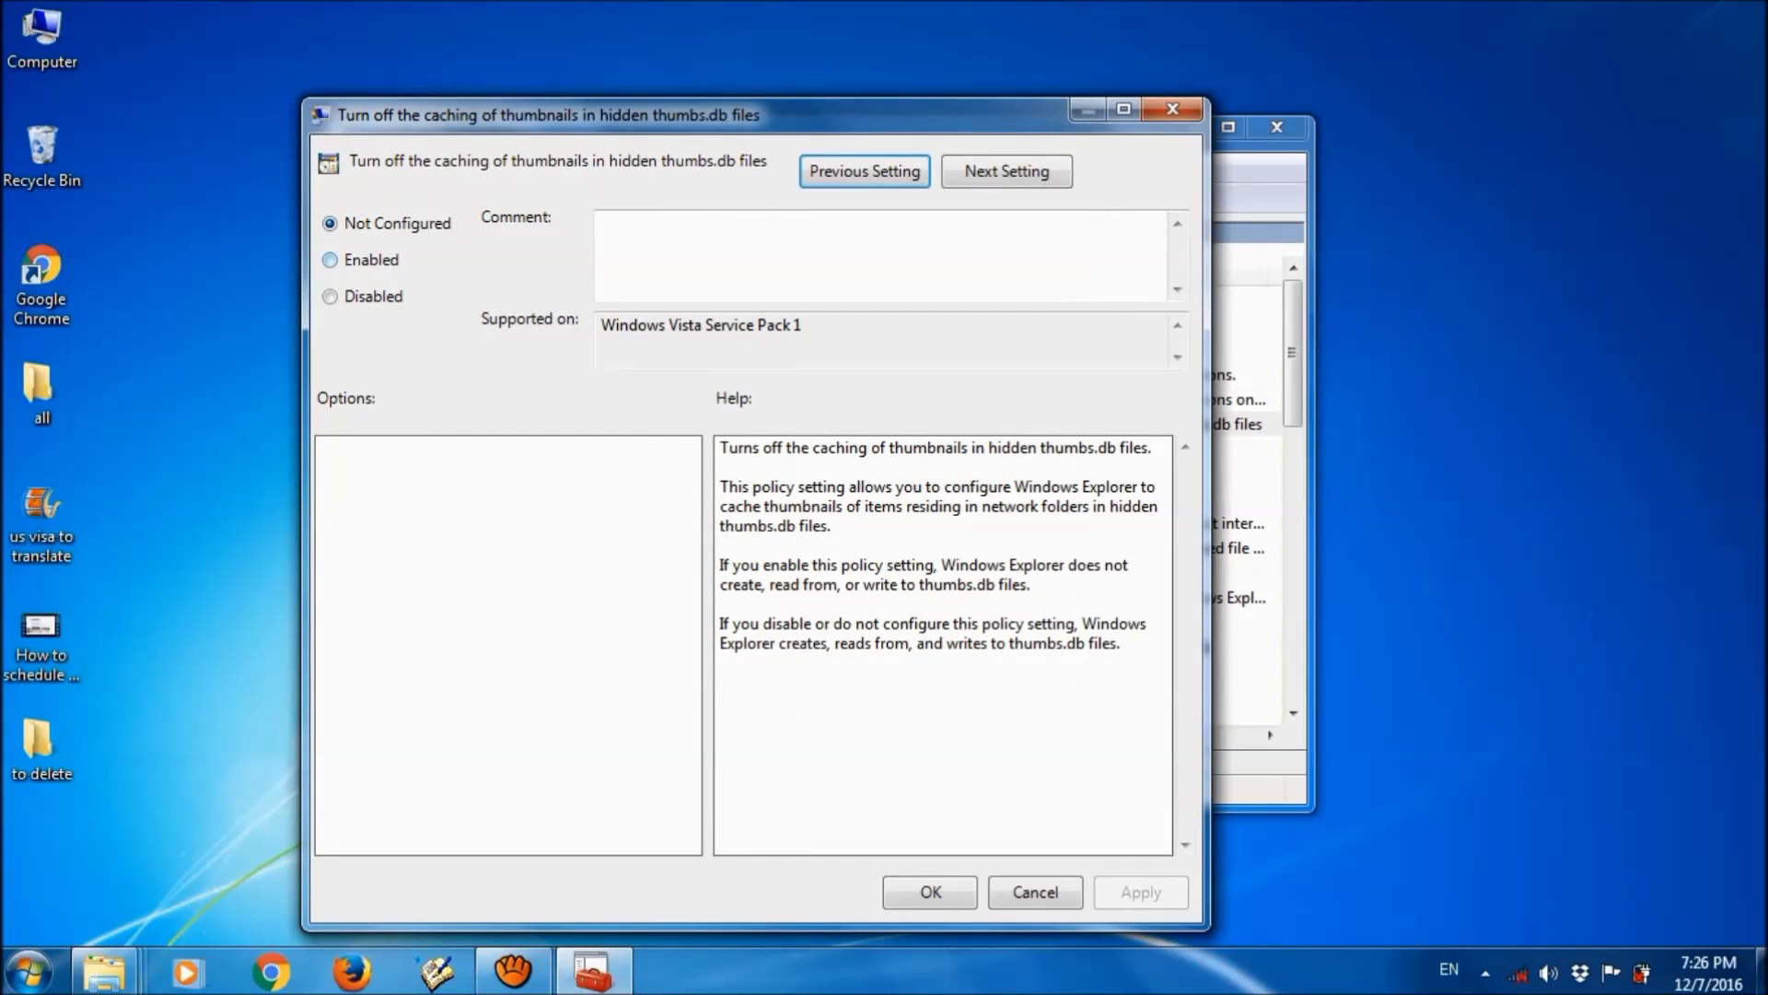
click(332, 262)
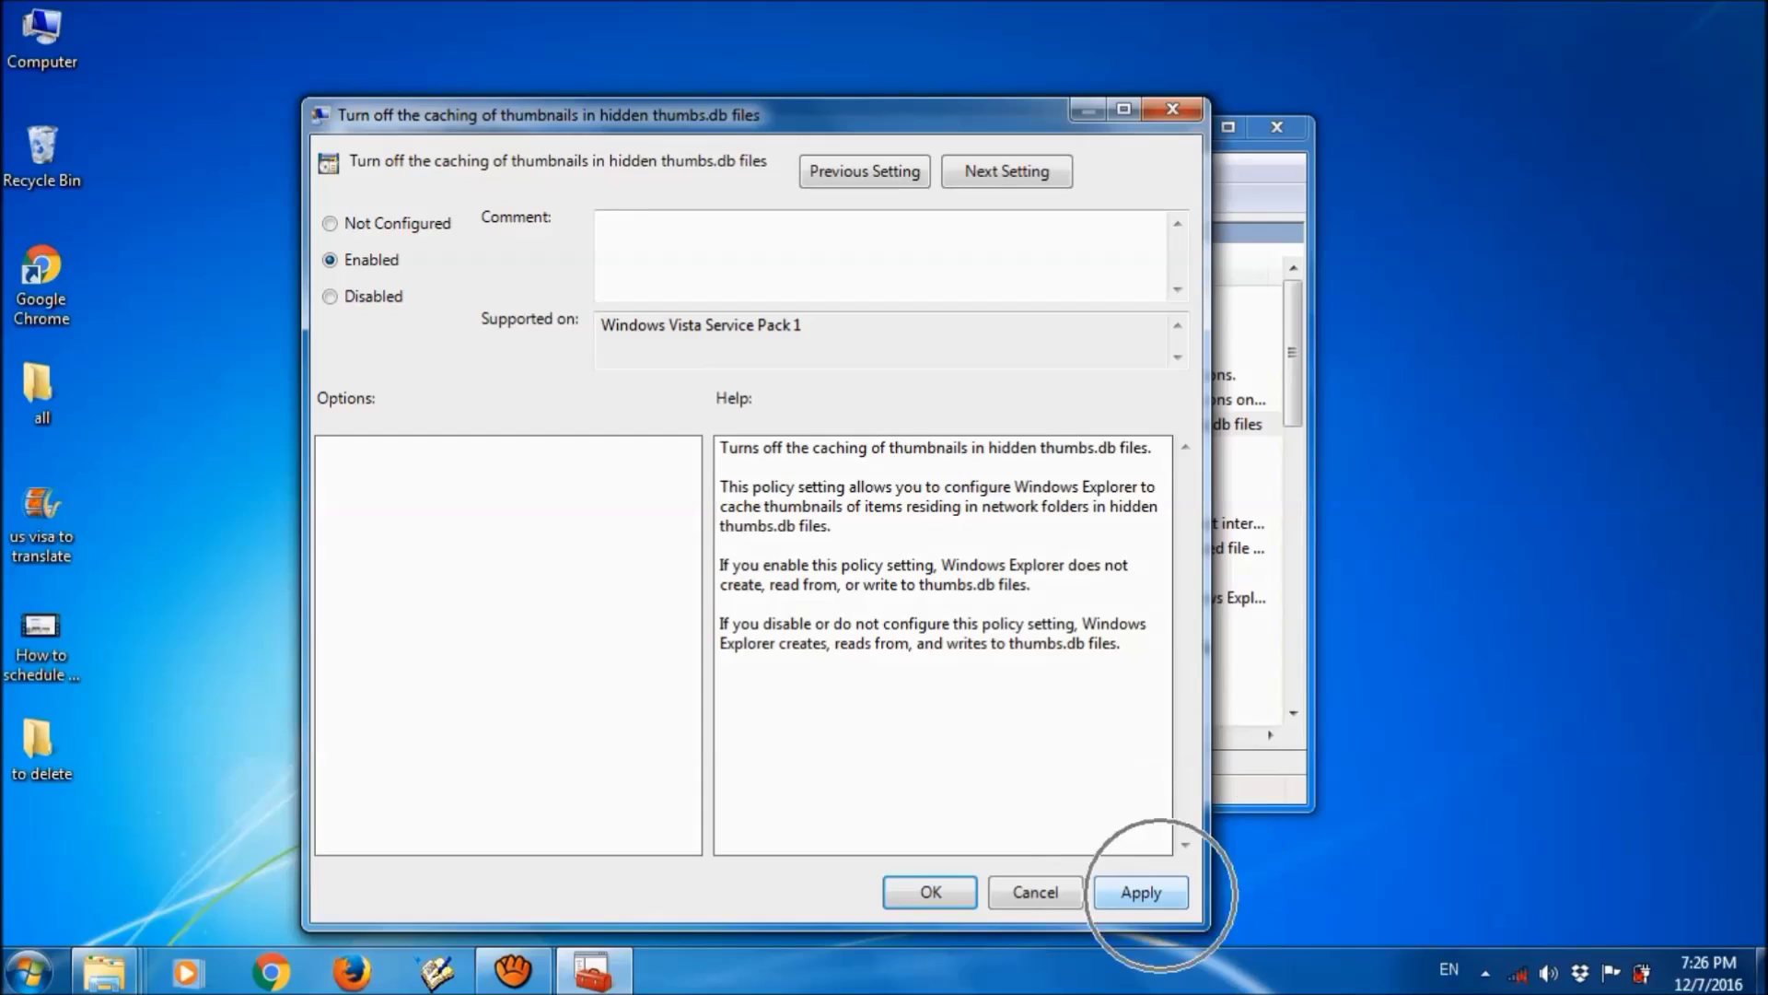
key(alt+a)
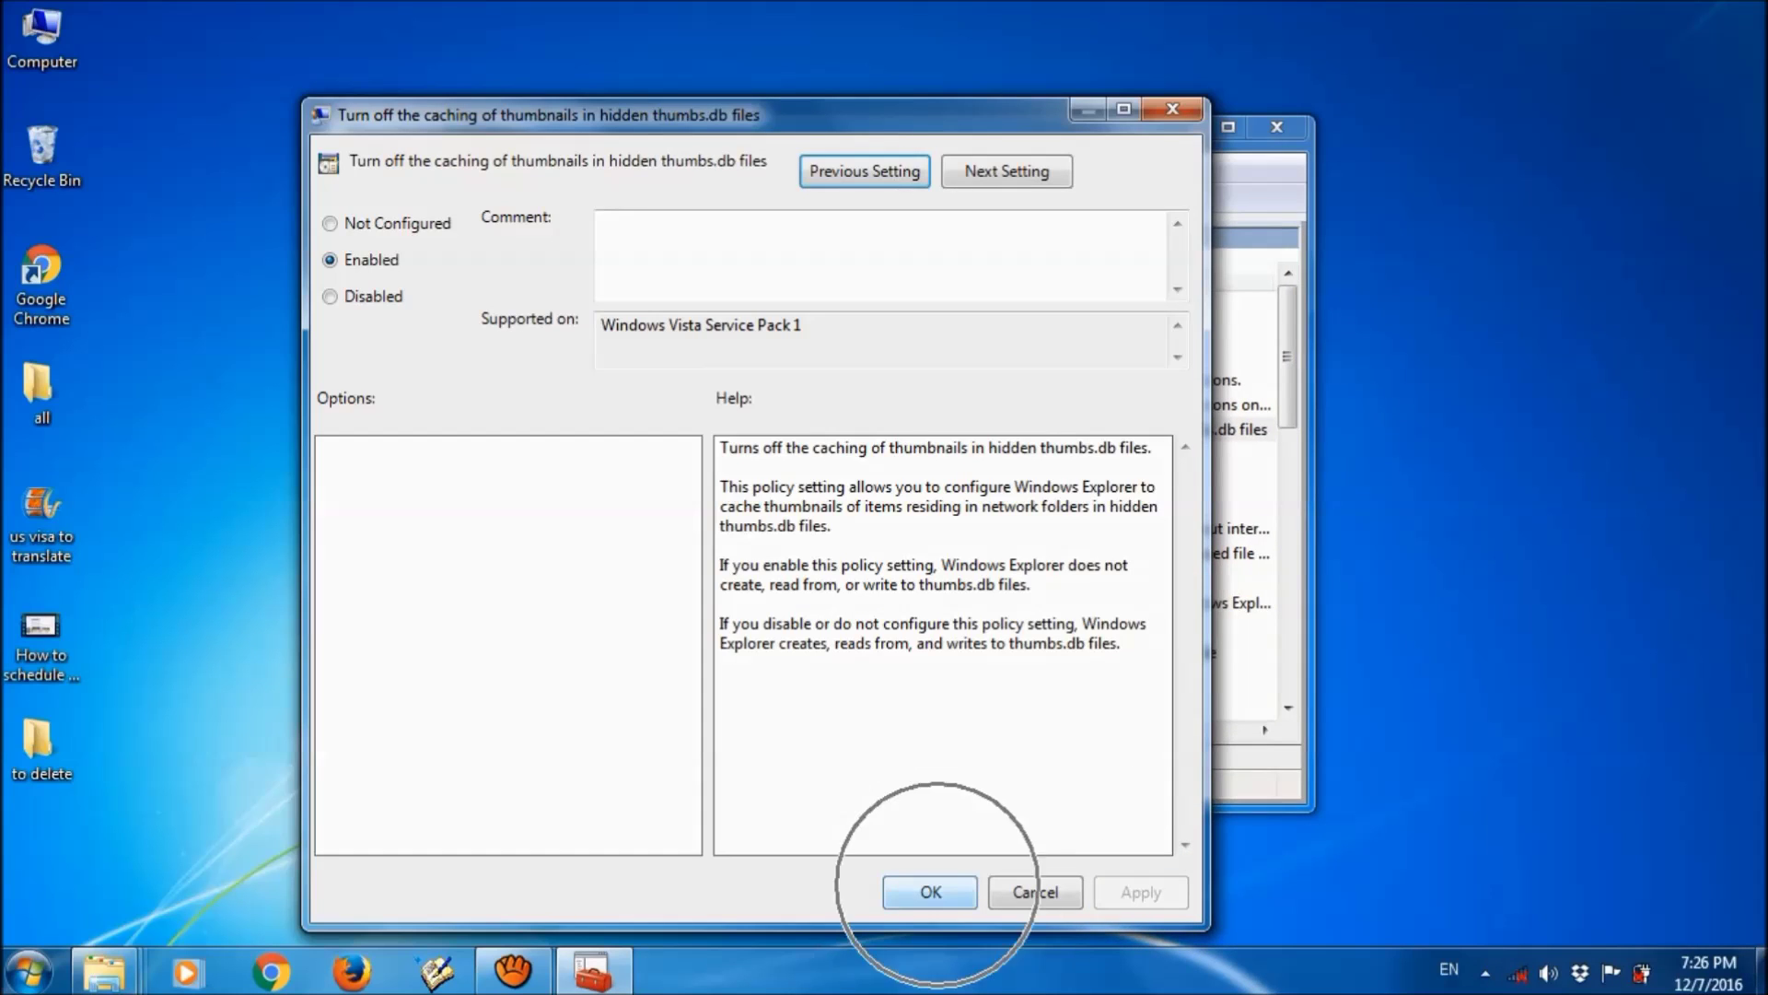
click(936, 888)
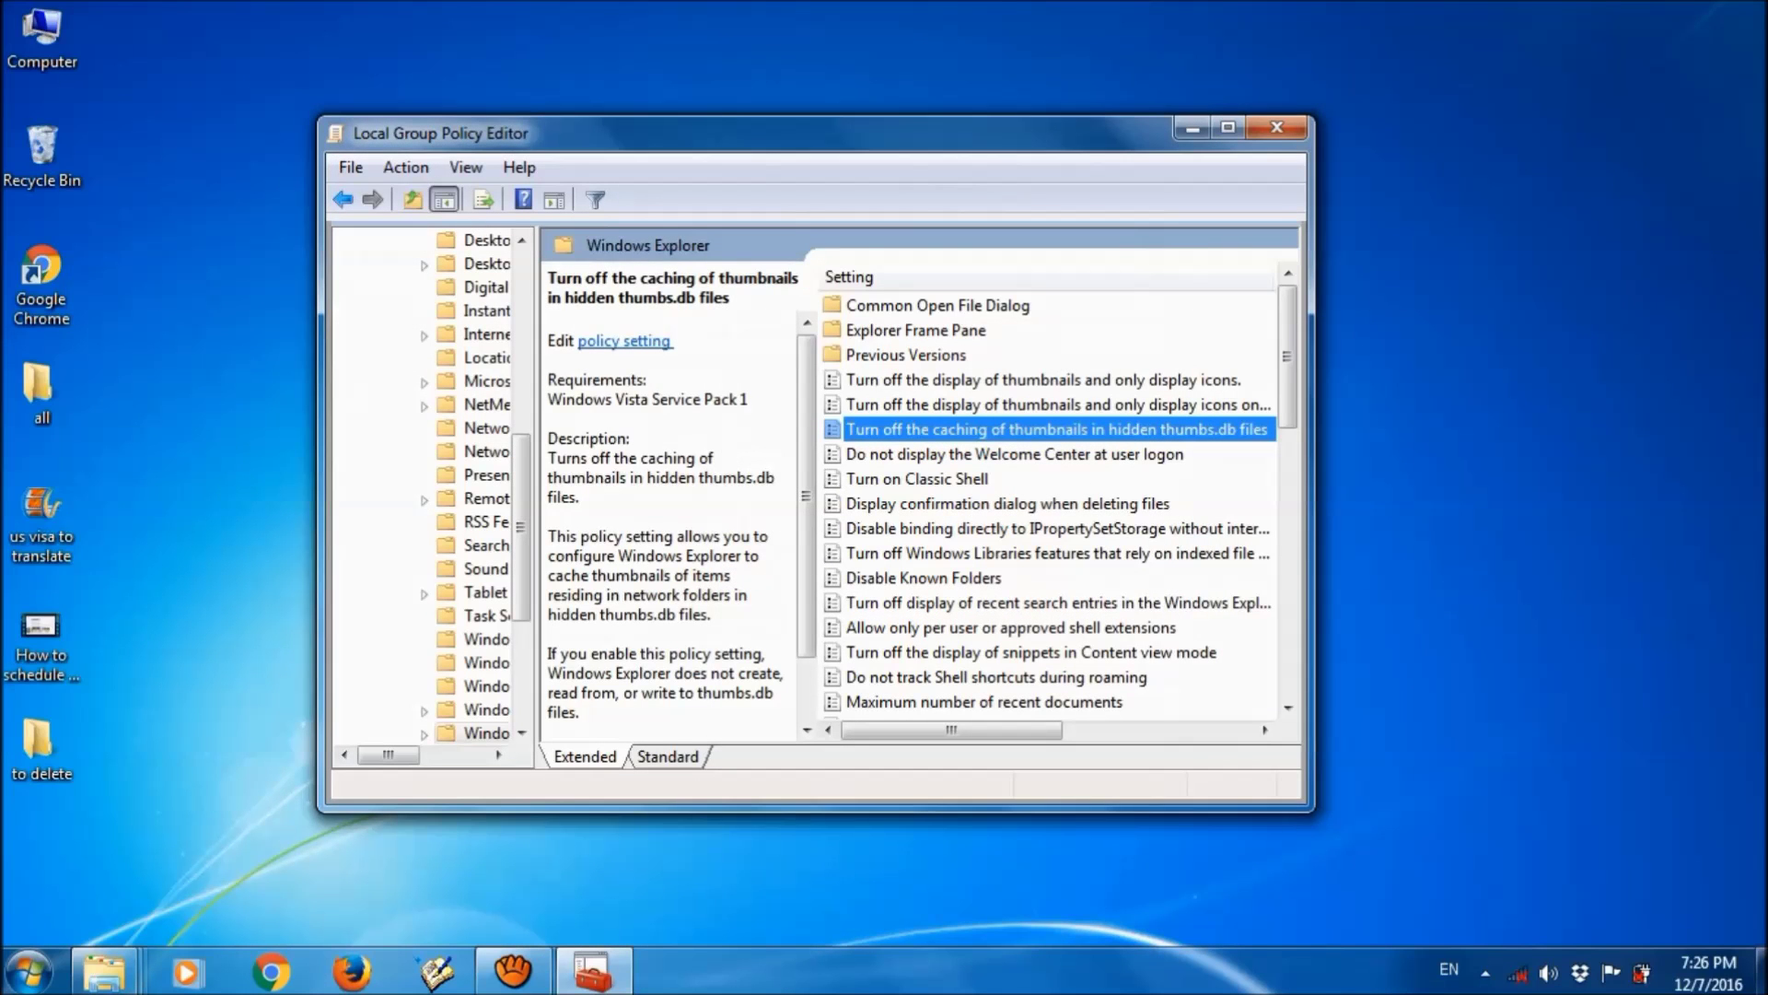
click(1284, 126)
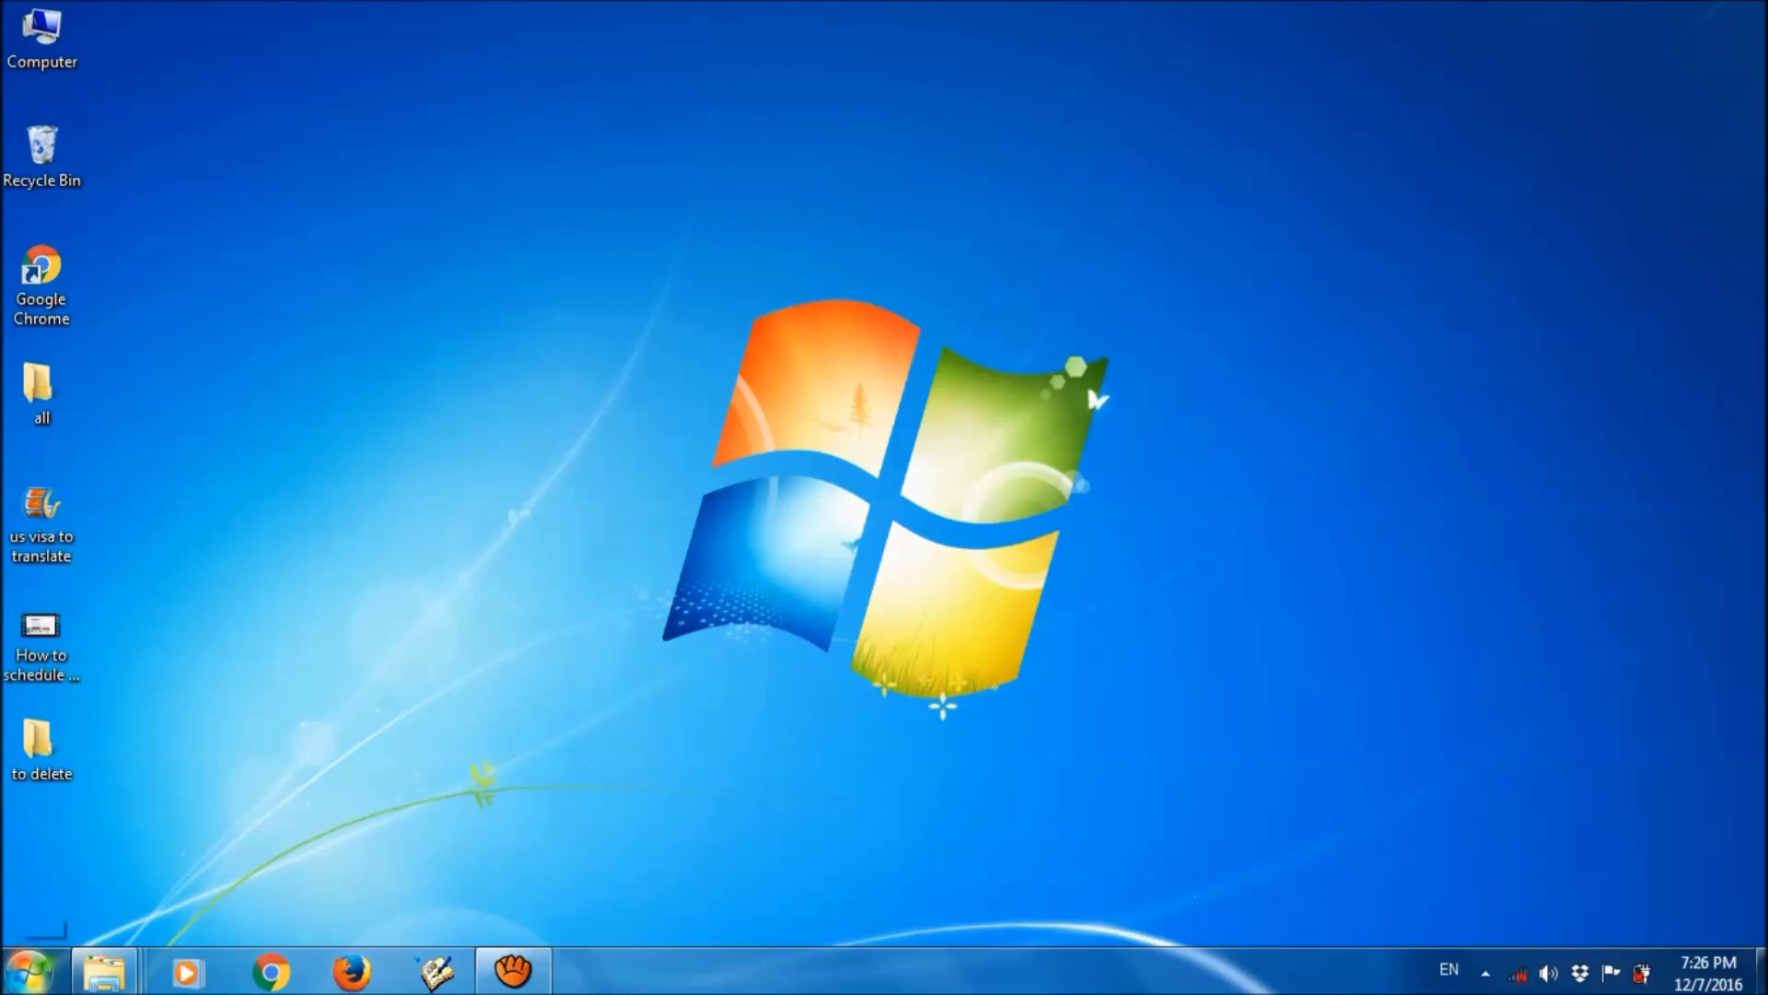
- Open Resource Monitor by executing resmon.exe through Run
click(28, 969)
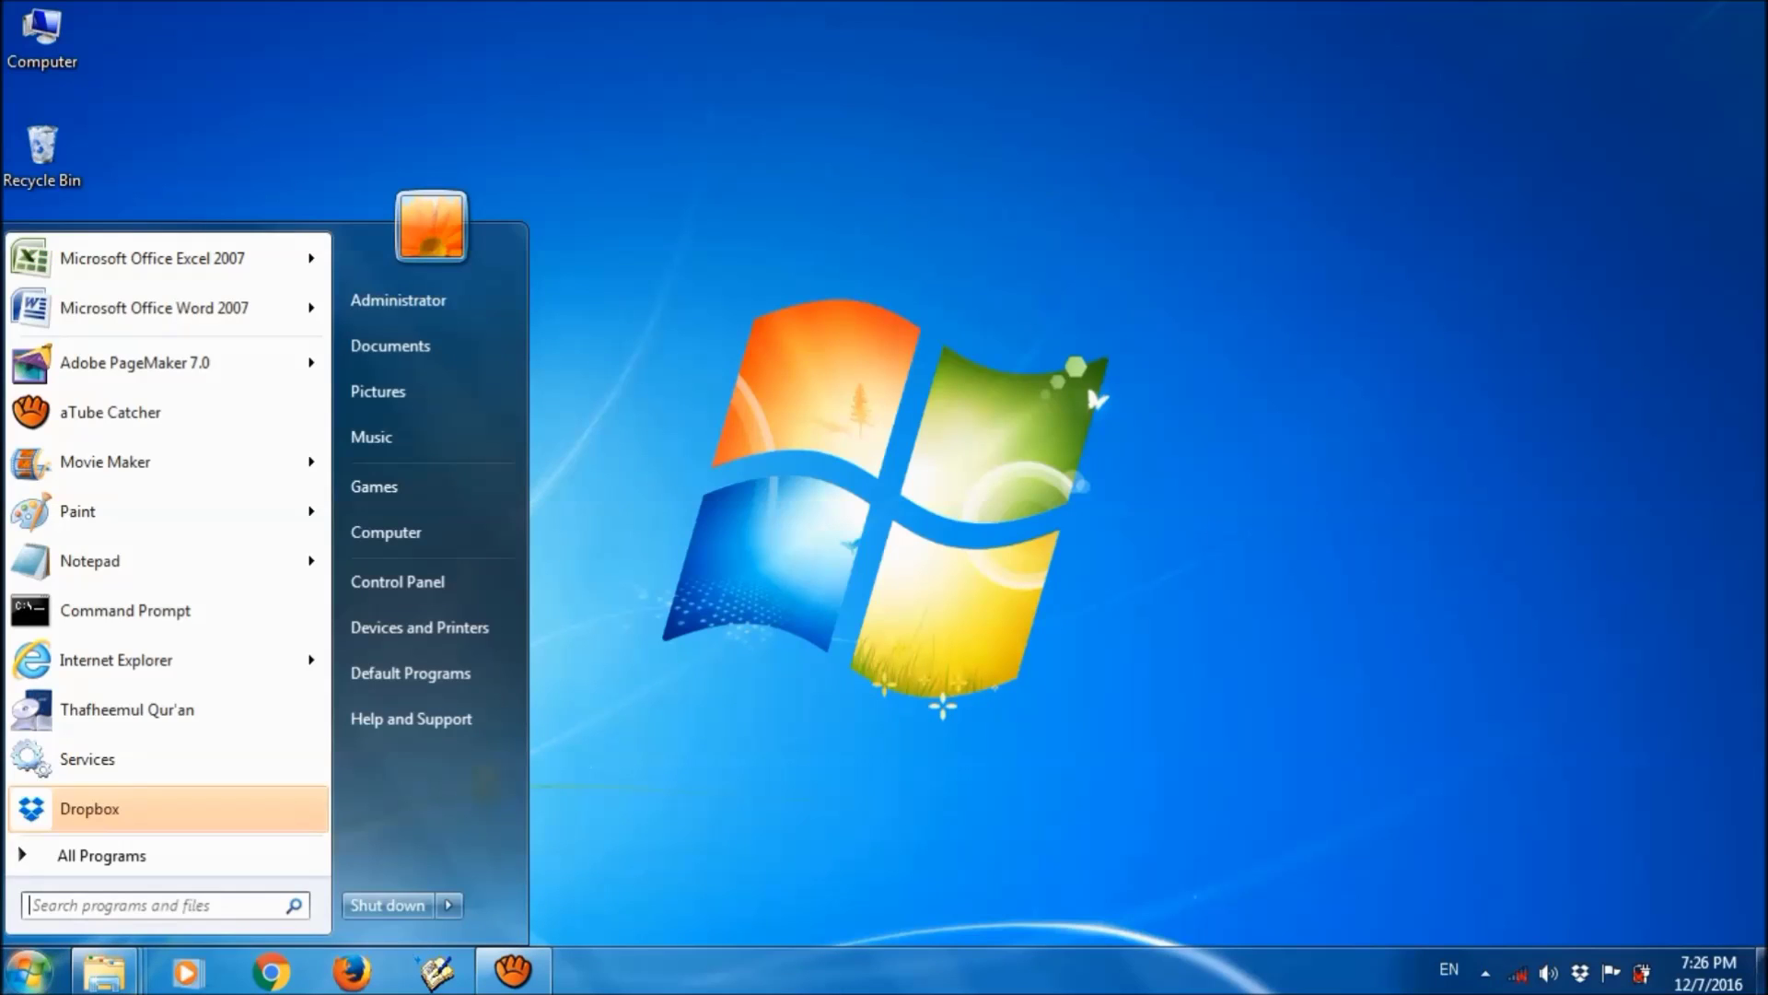
text(run)
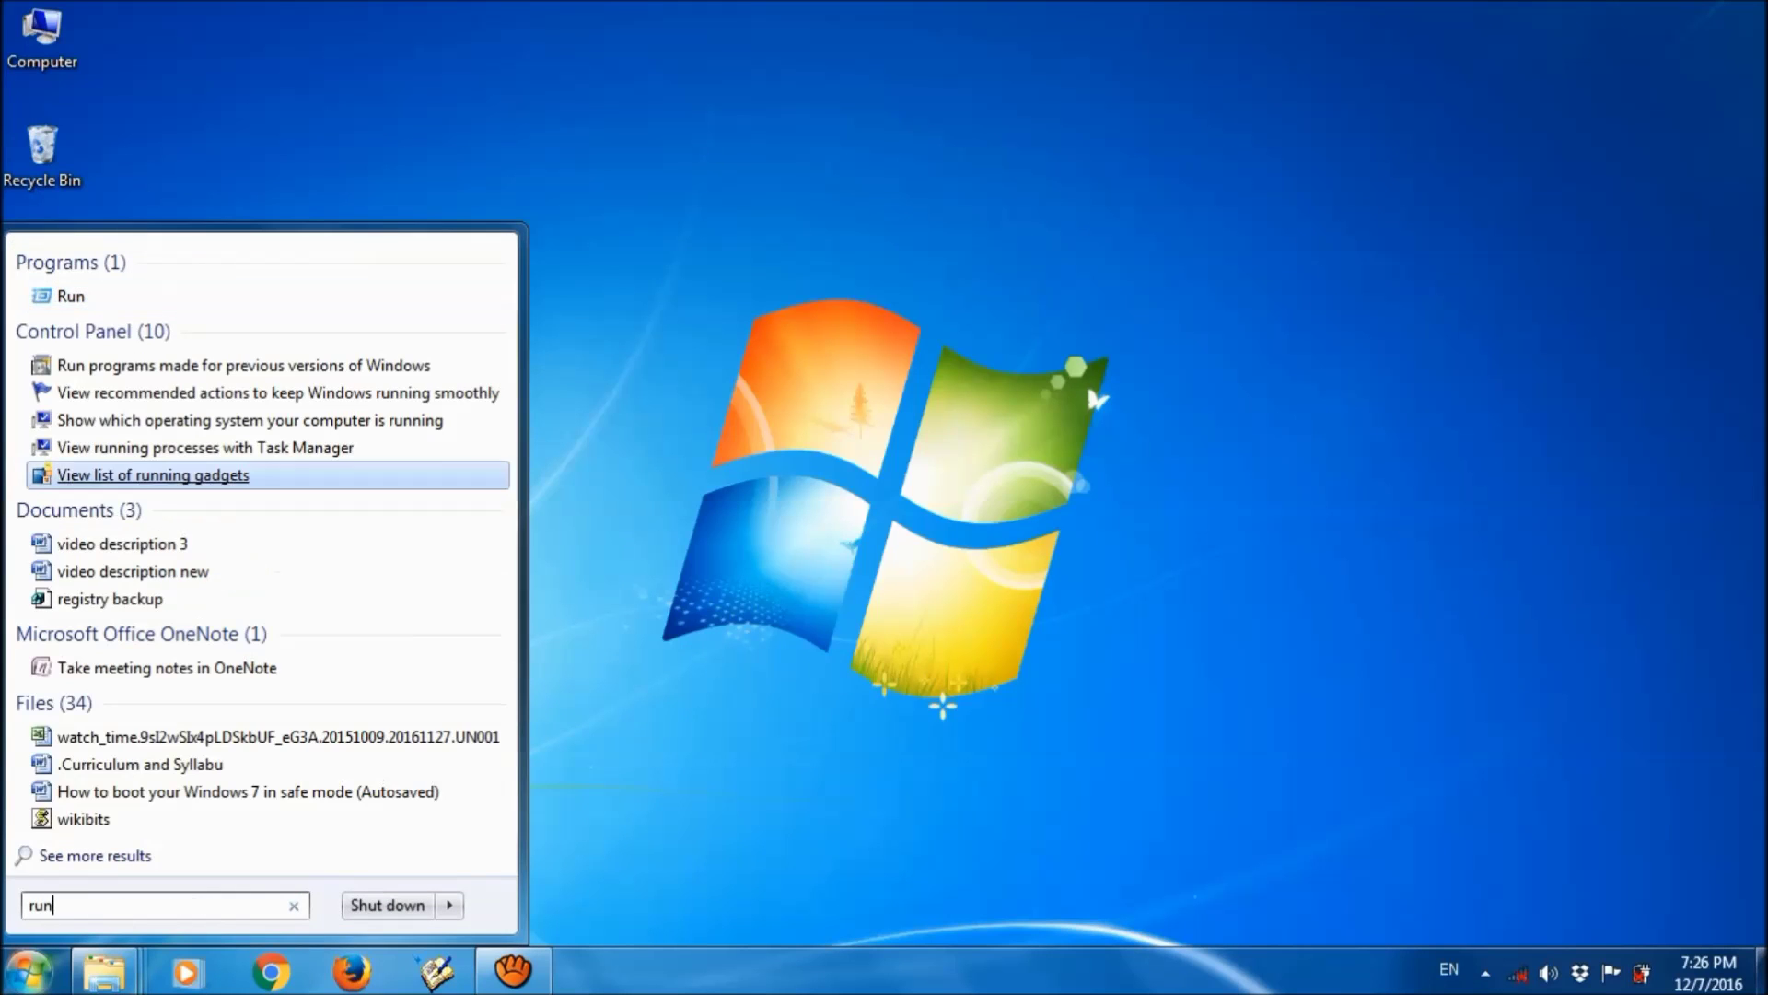
click(74, 295)
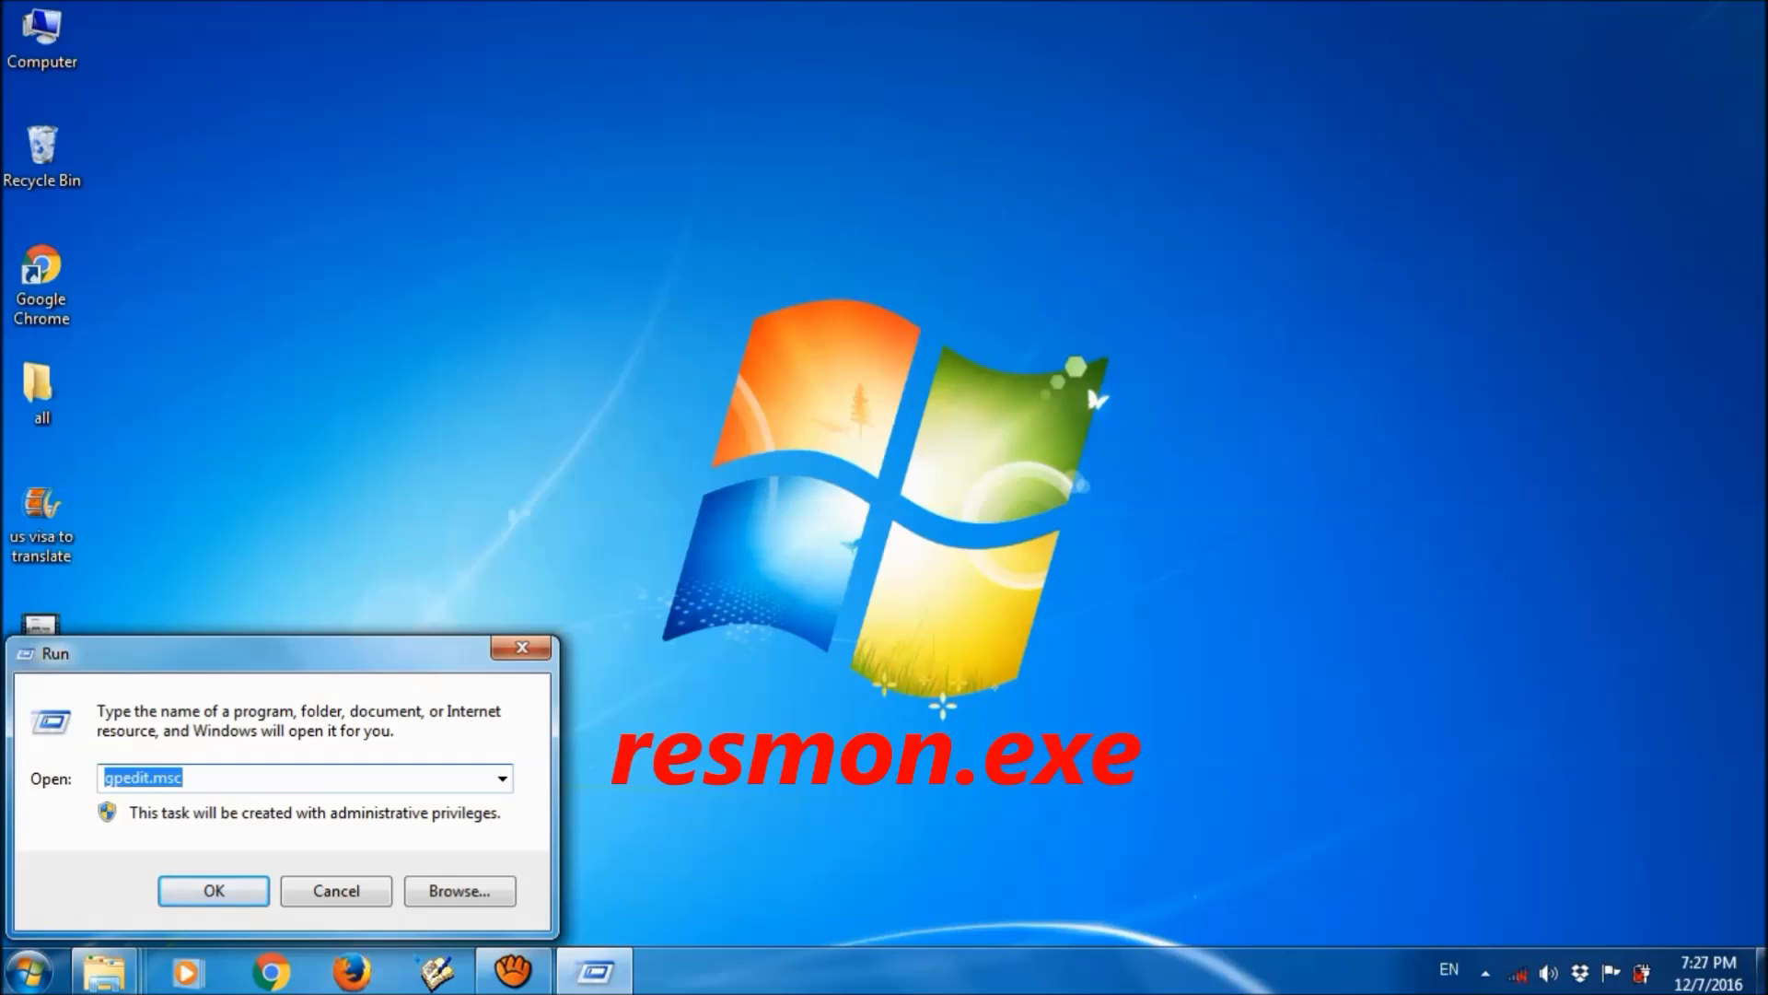
text(resmon.ex)
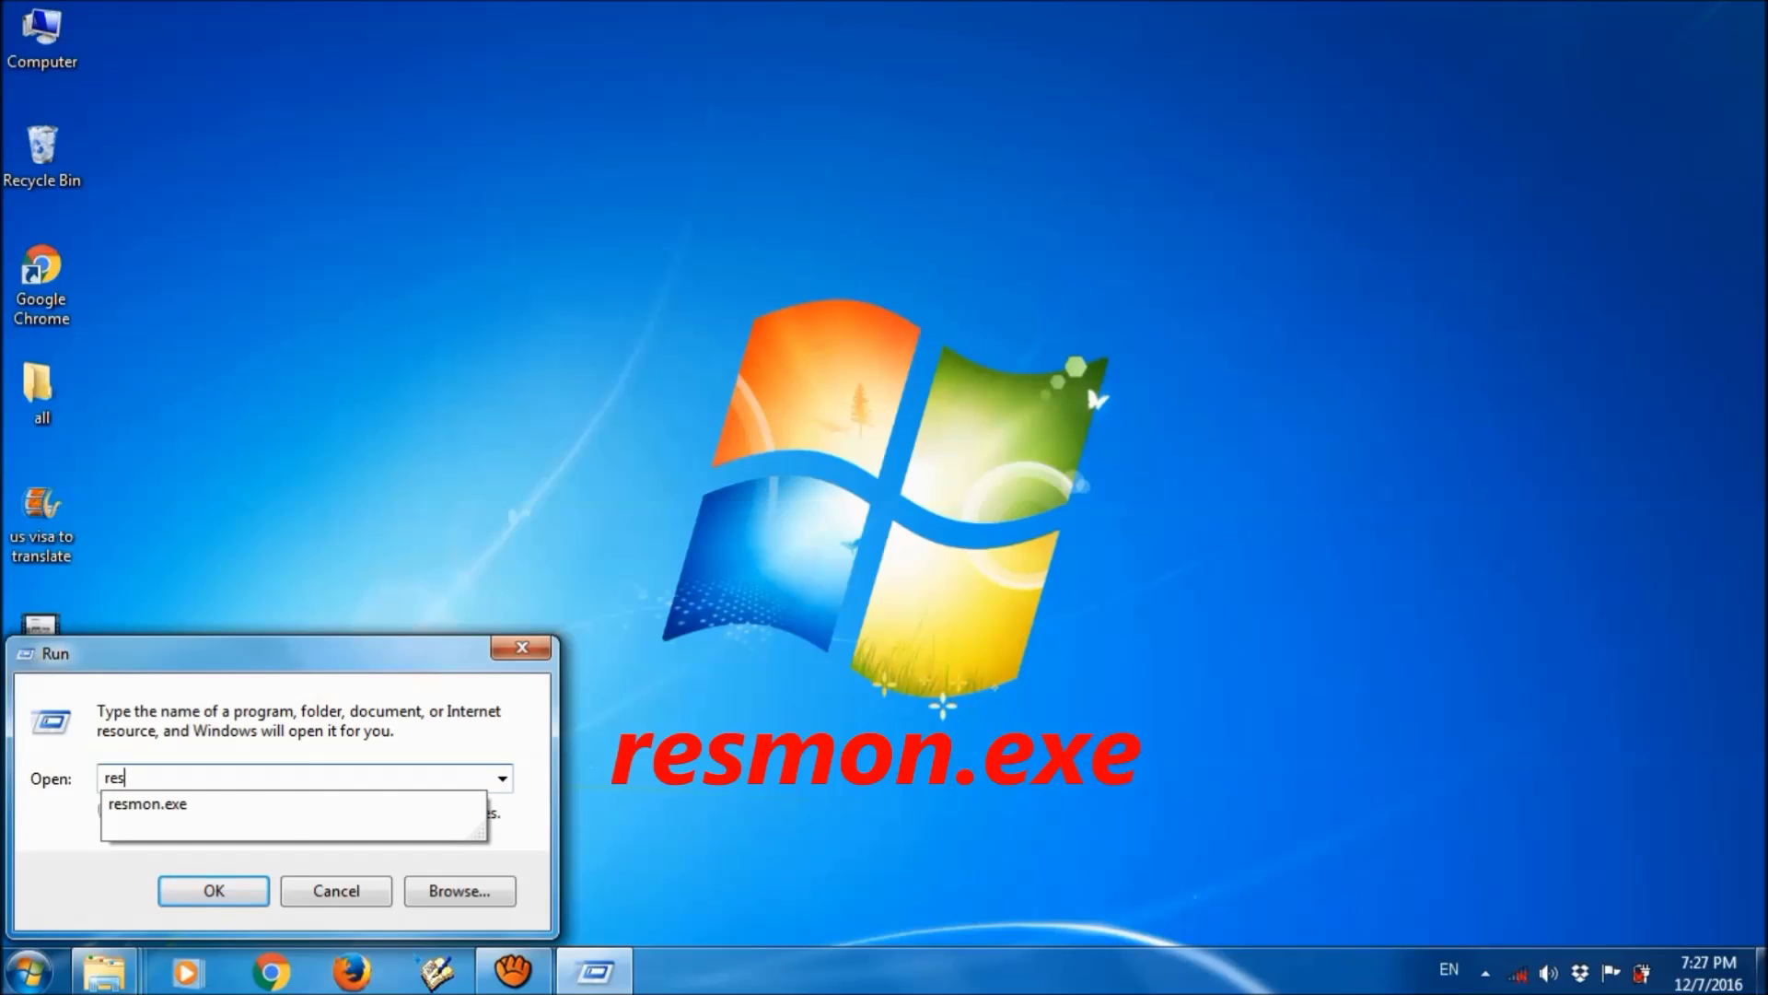
text(e)
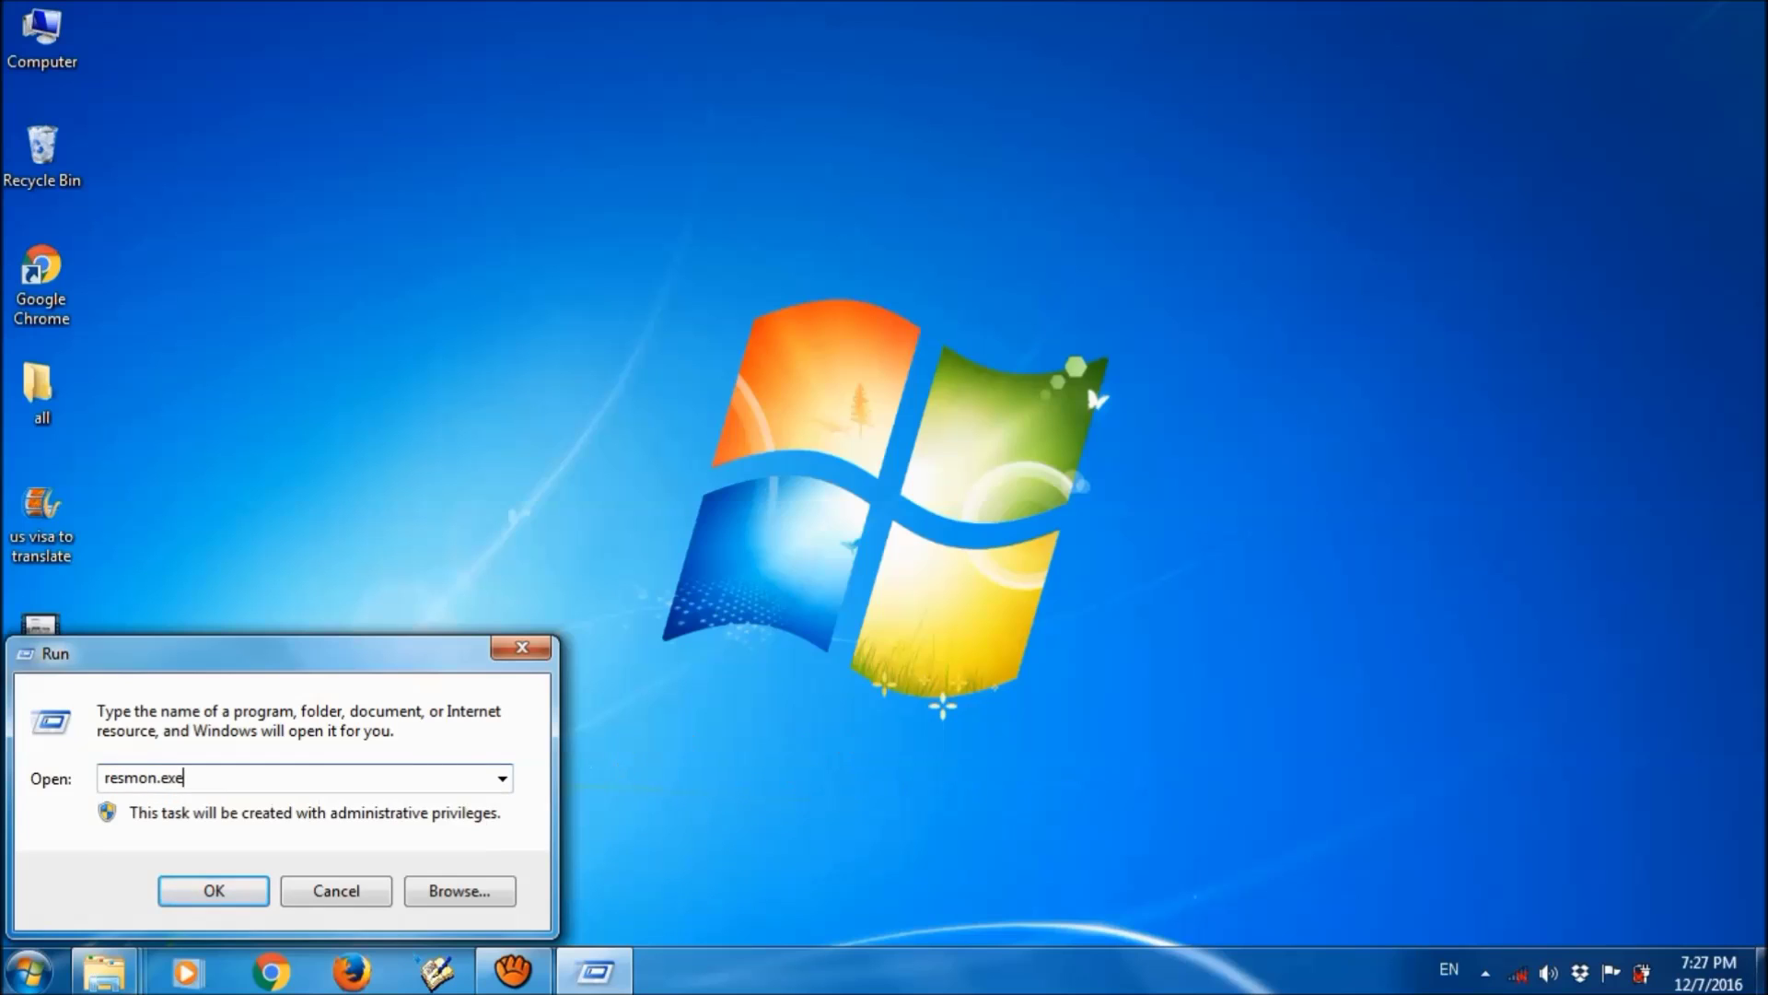
click(213, 889)
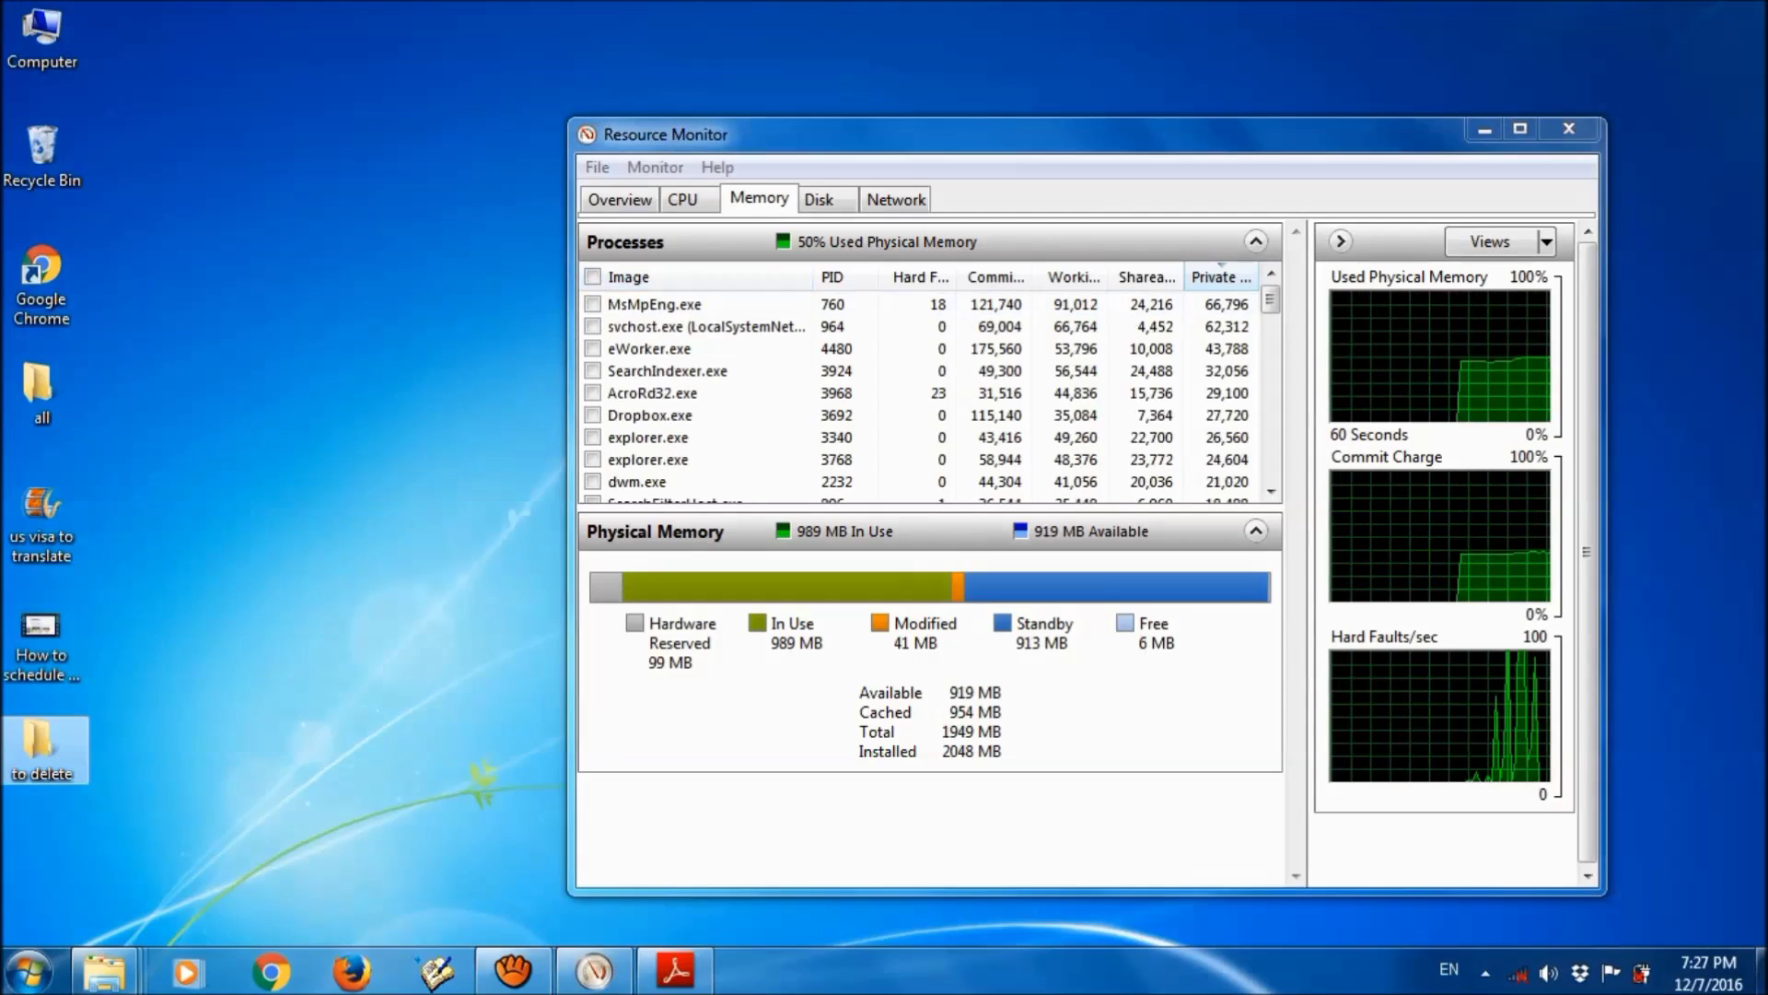
- Show the CPU details in Resource Monitor and expand the Associated Handles section
key(ctrl)
click(684, 198)
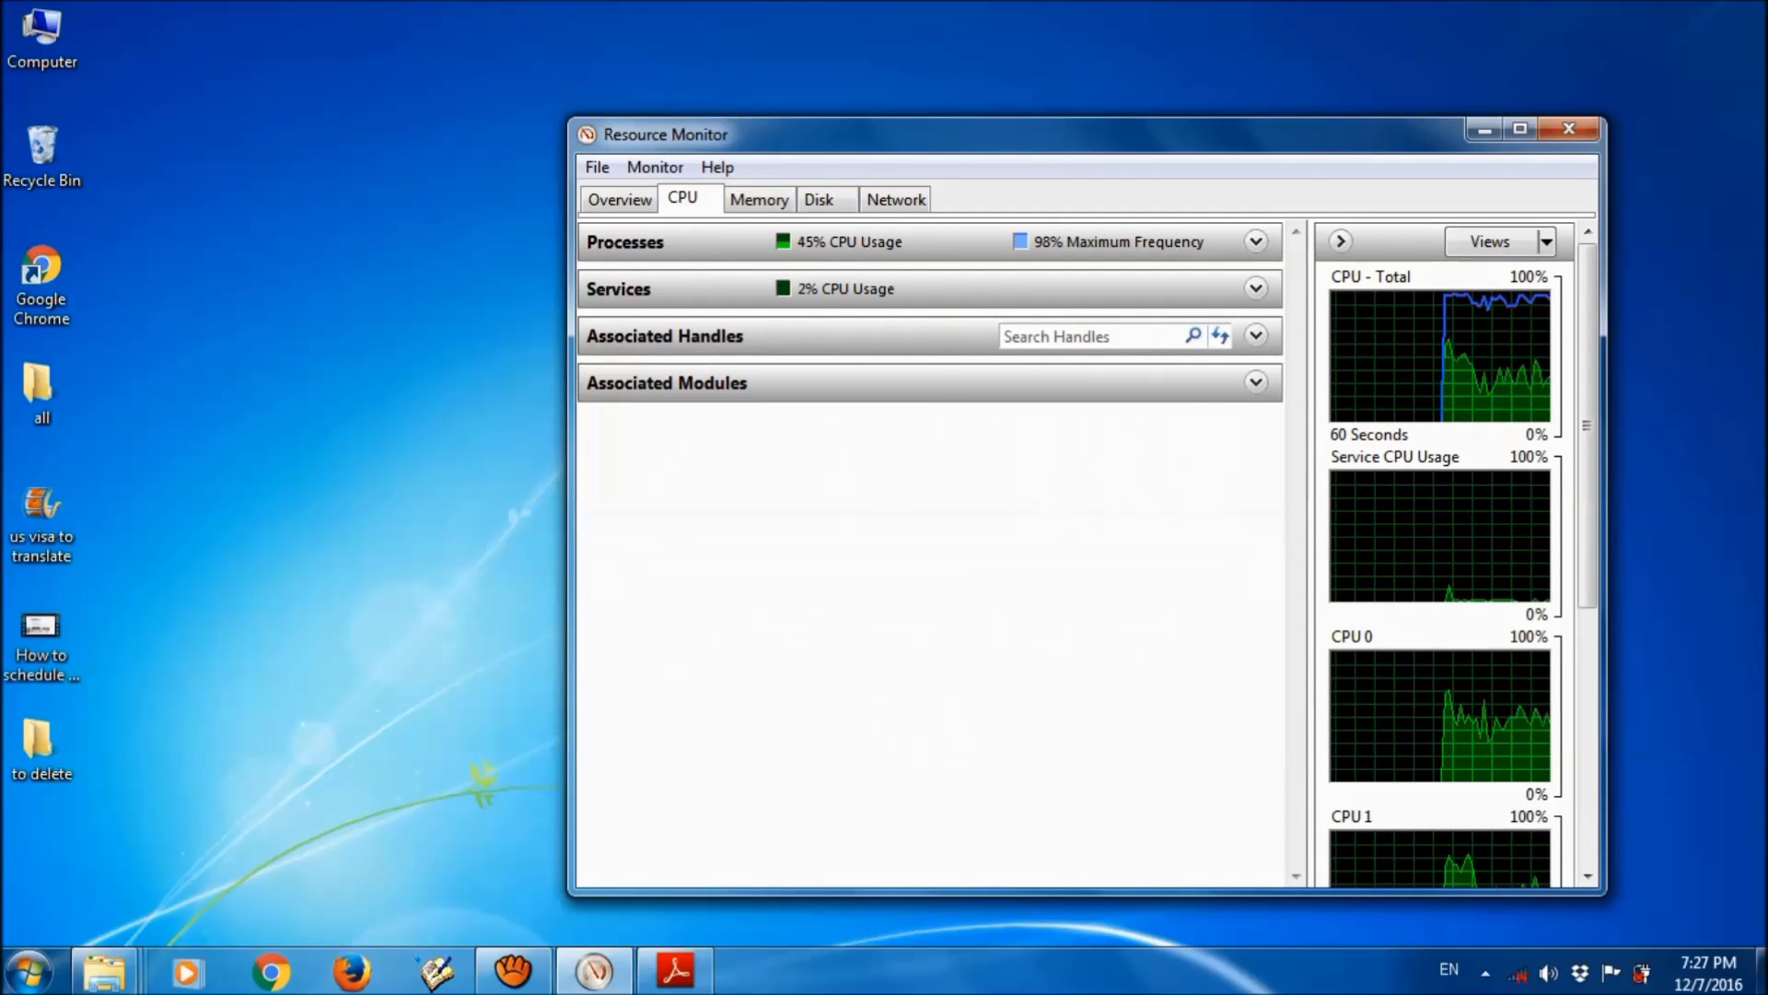
key(ctrl)
click(685, 339)
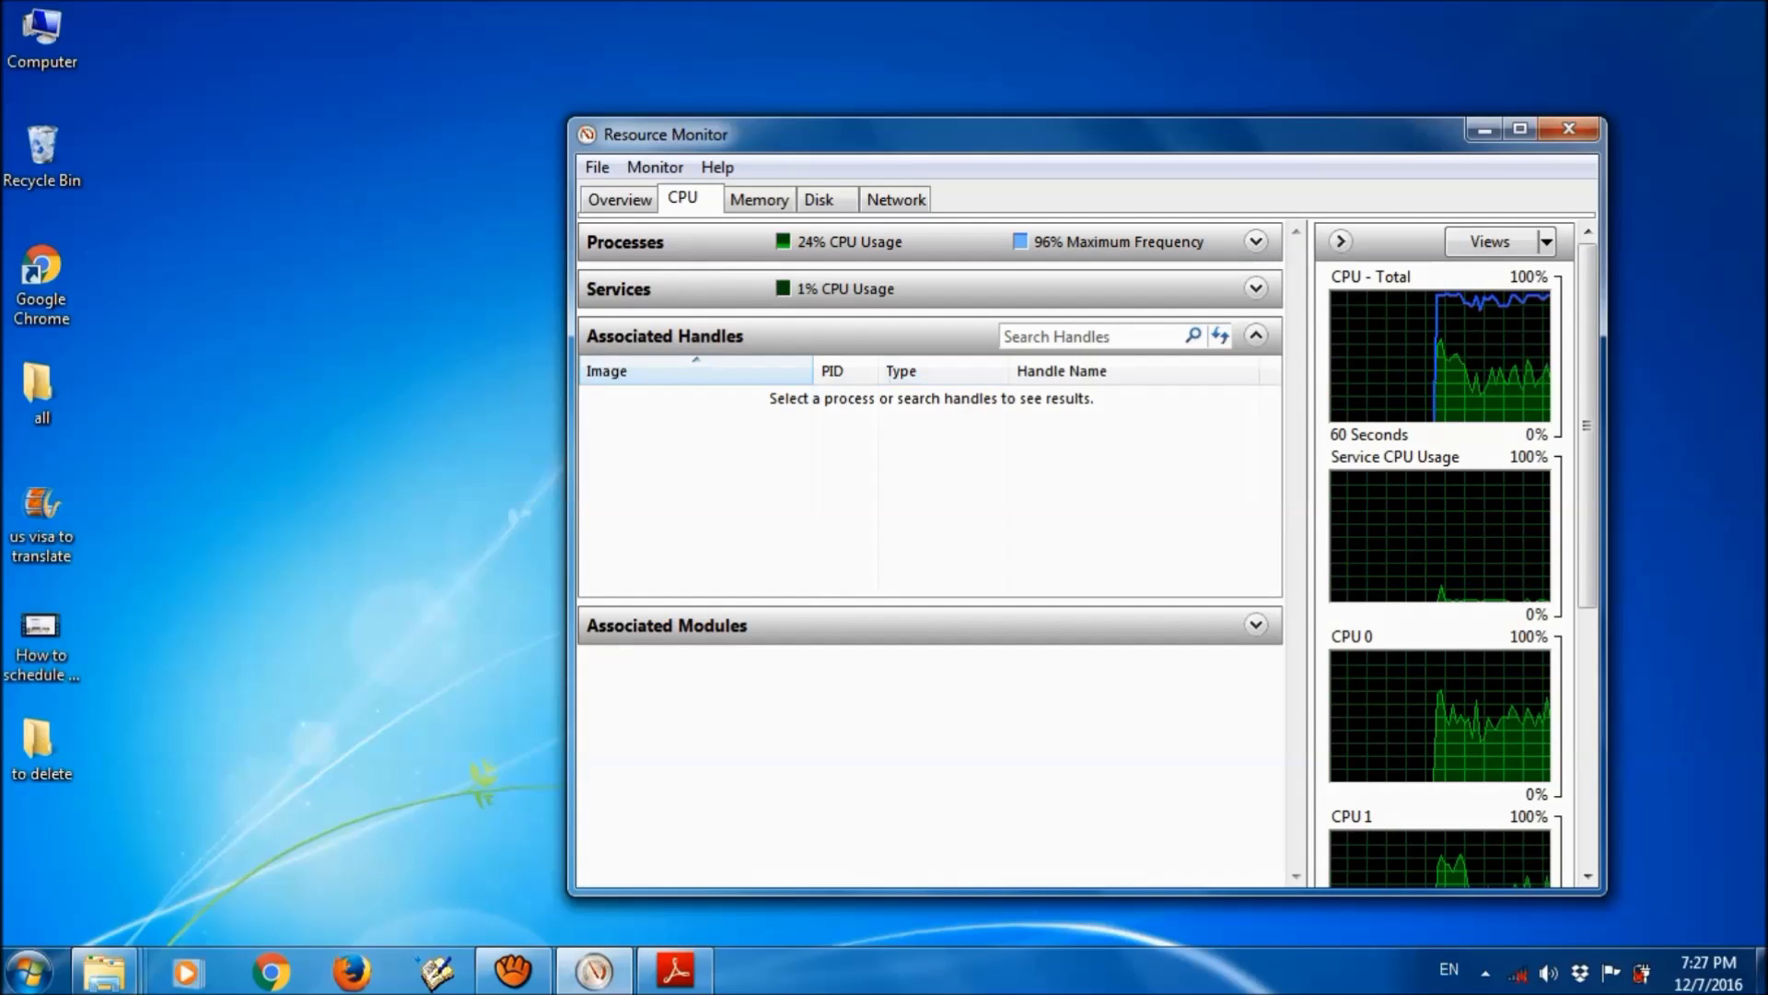
- Search the associated handles for the locked desktop folder's name, "to delete"
click(1086, 336)
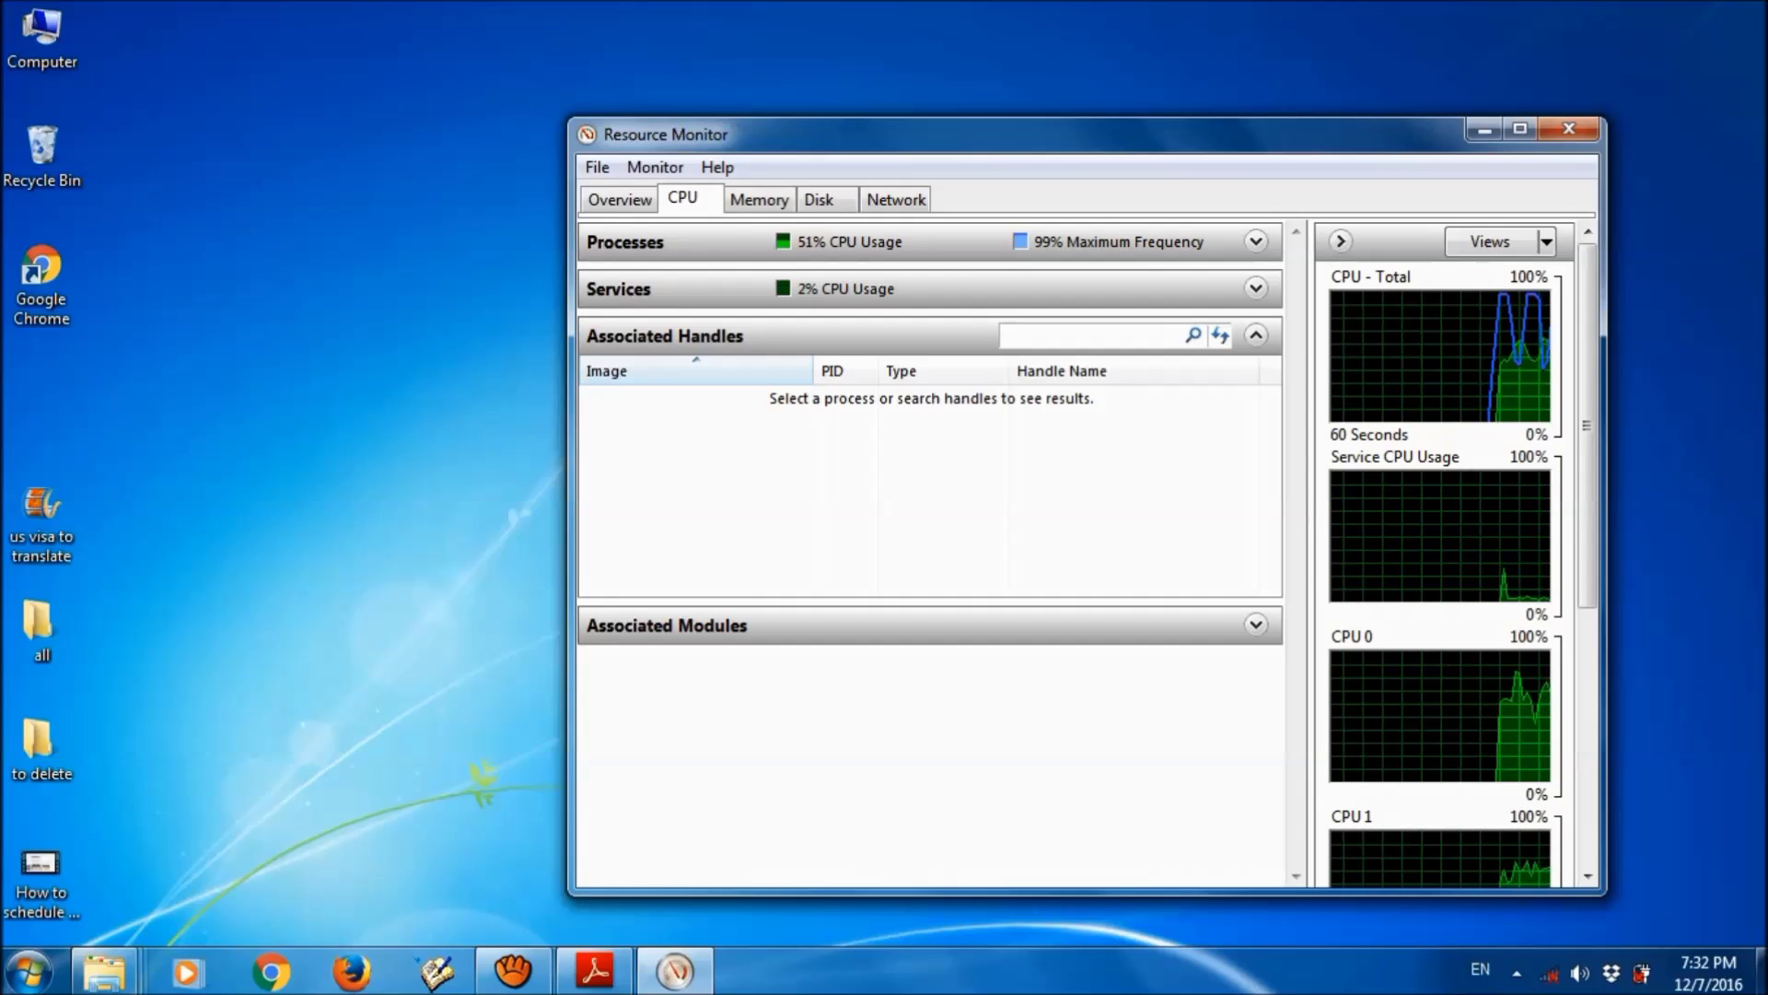
click(43, 748)
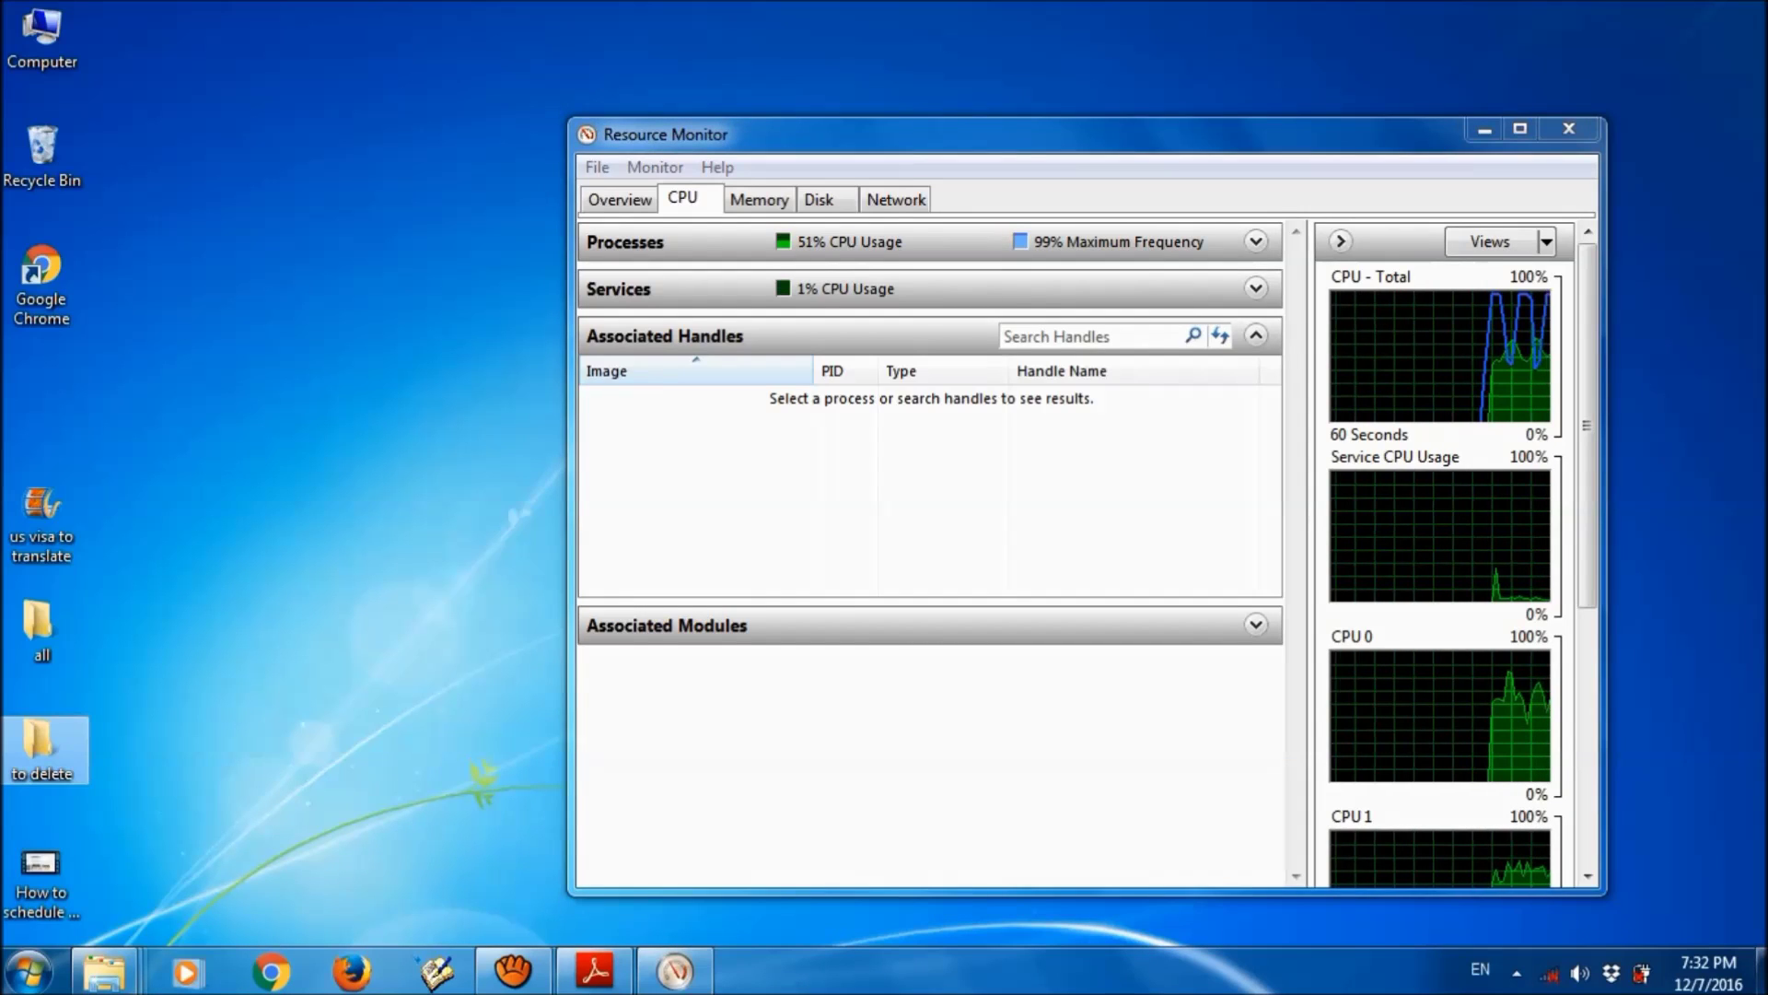
key(F2)
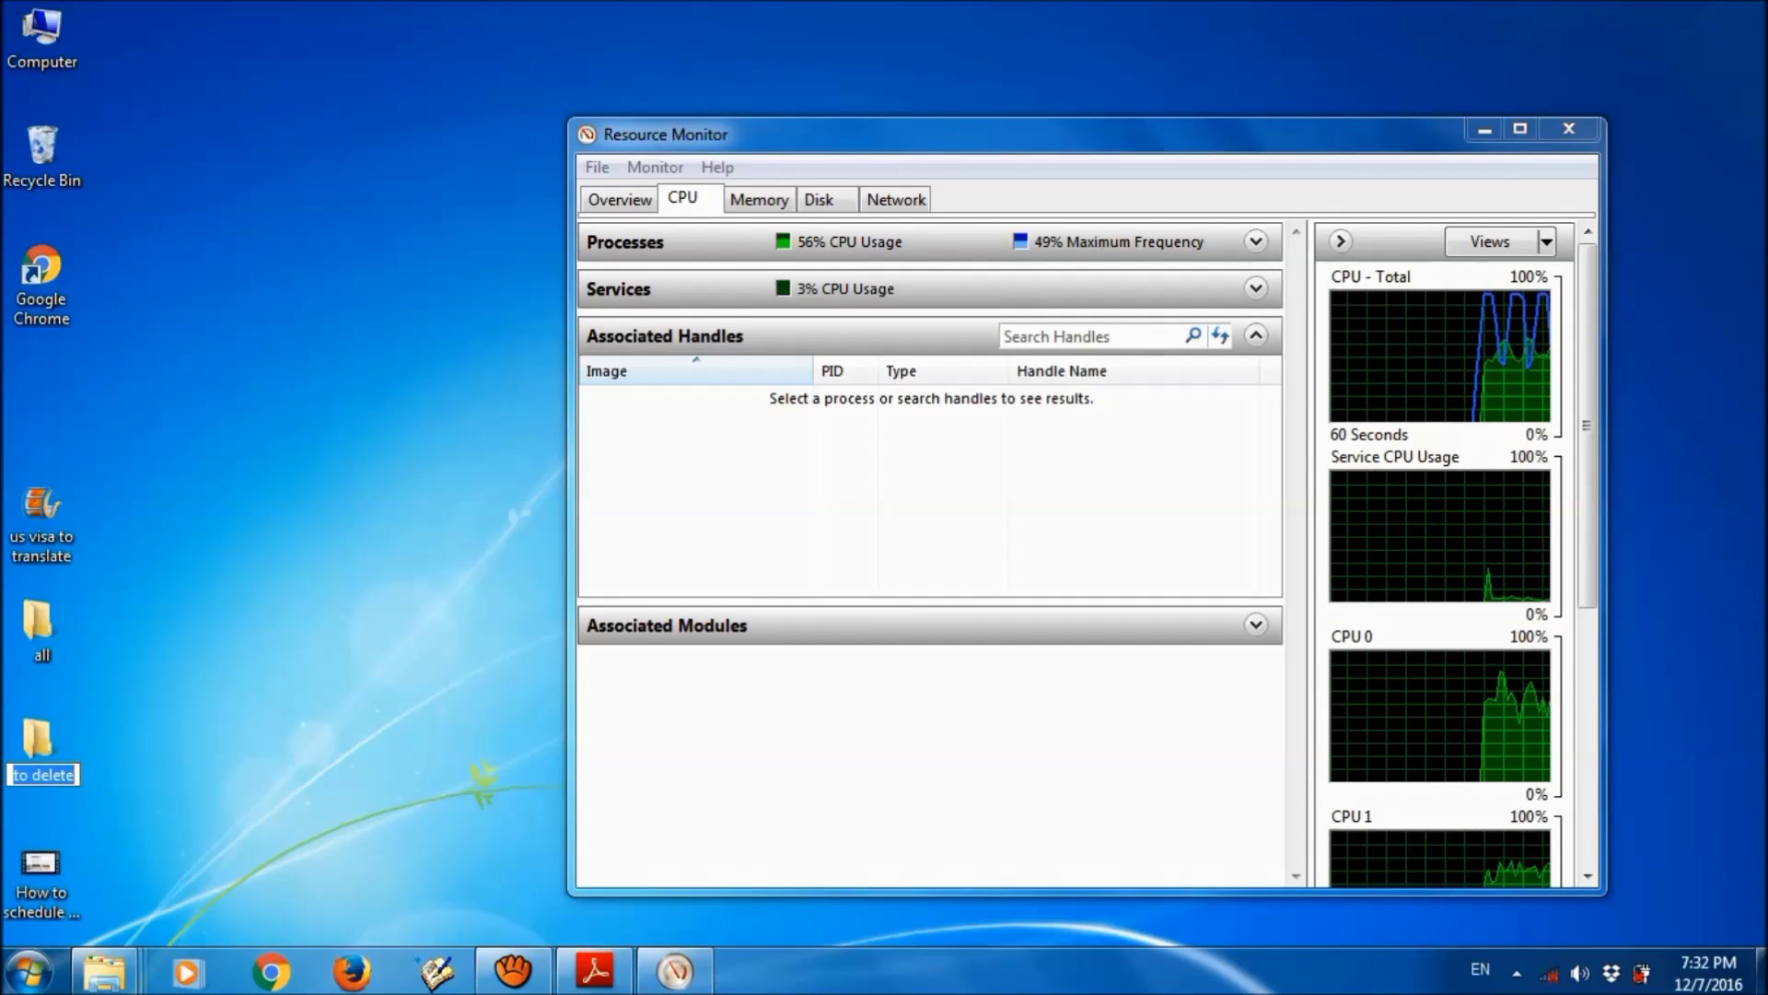
key(Return)
click(1068, 336)
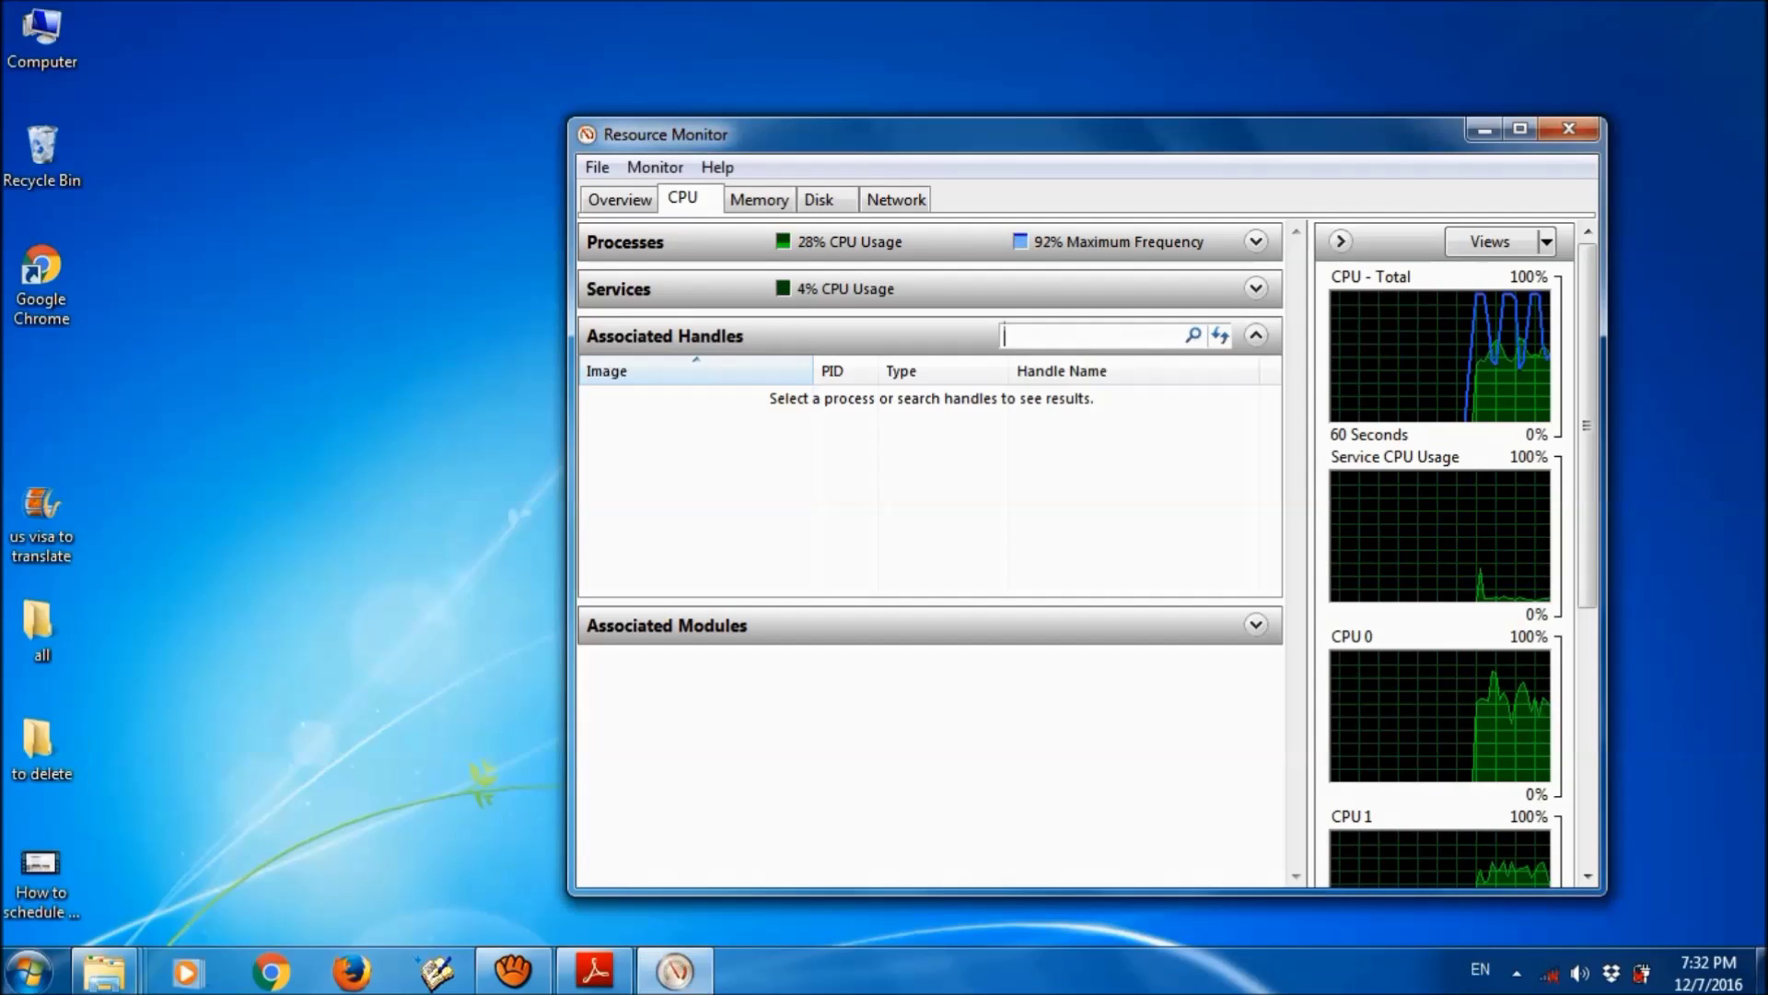
text(to delete)
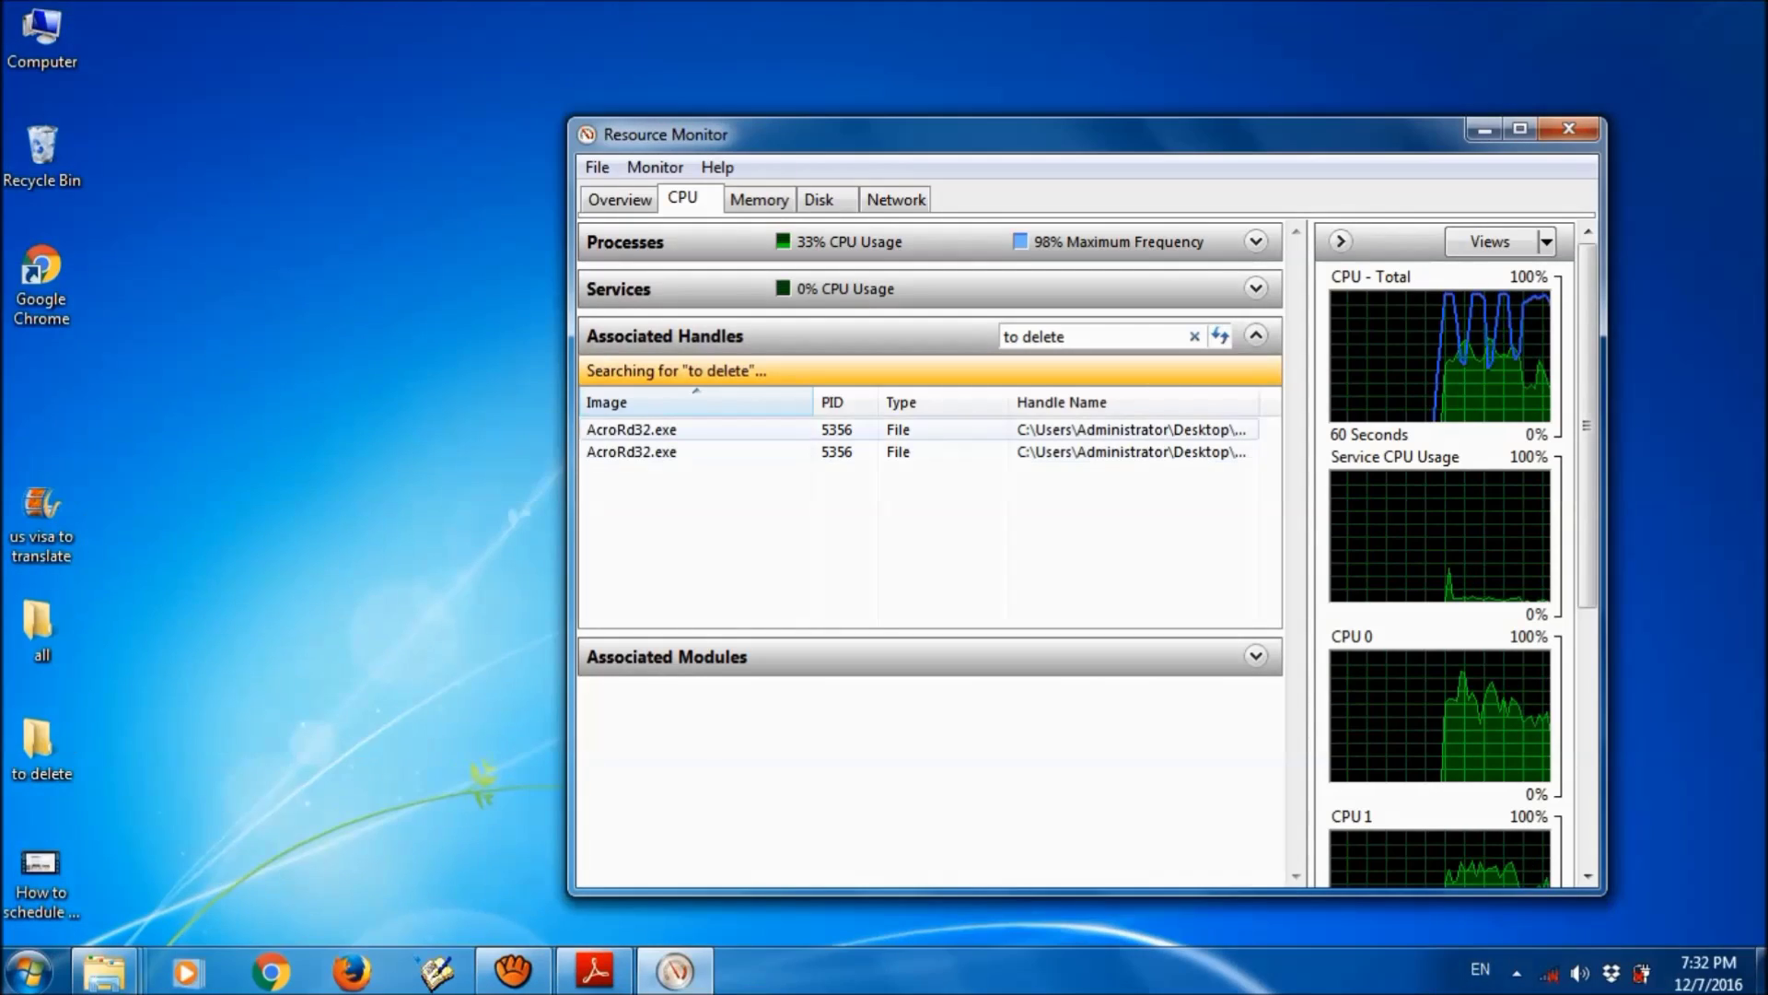
- End the AcroRd32.exe process that is holding the "to delete" folder and close Resource Monitor
click(632, 430)
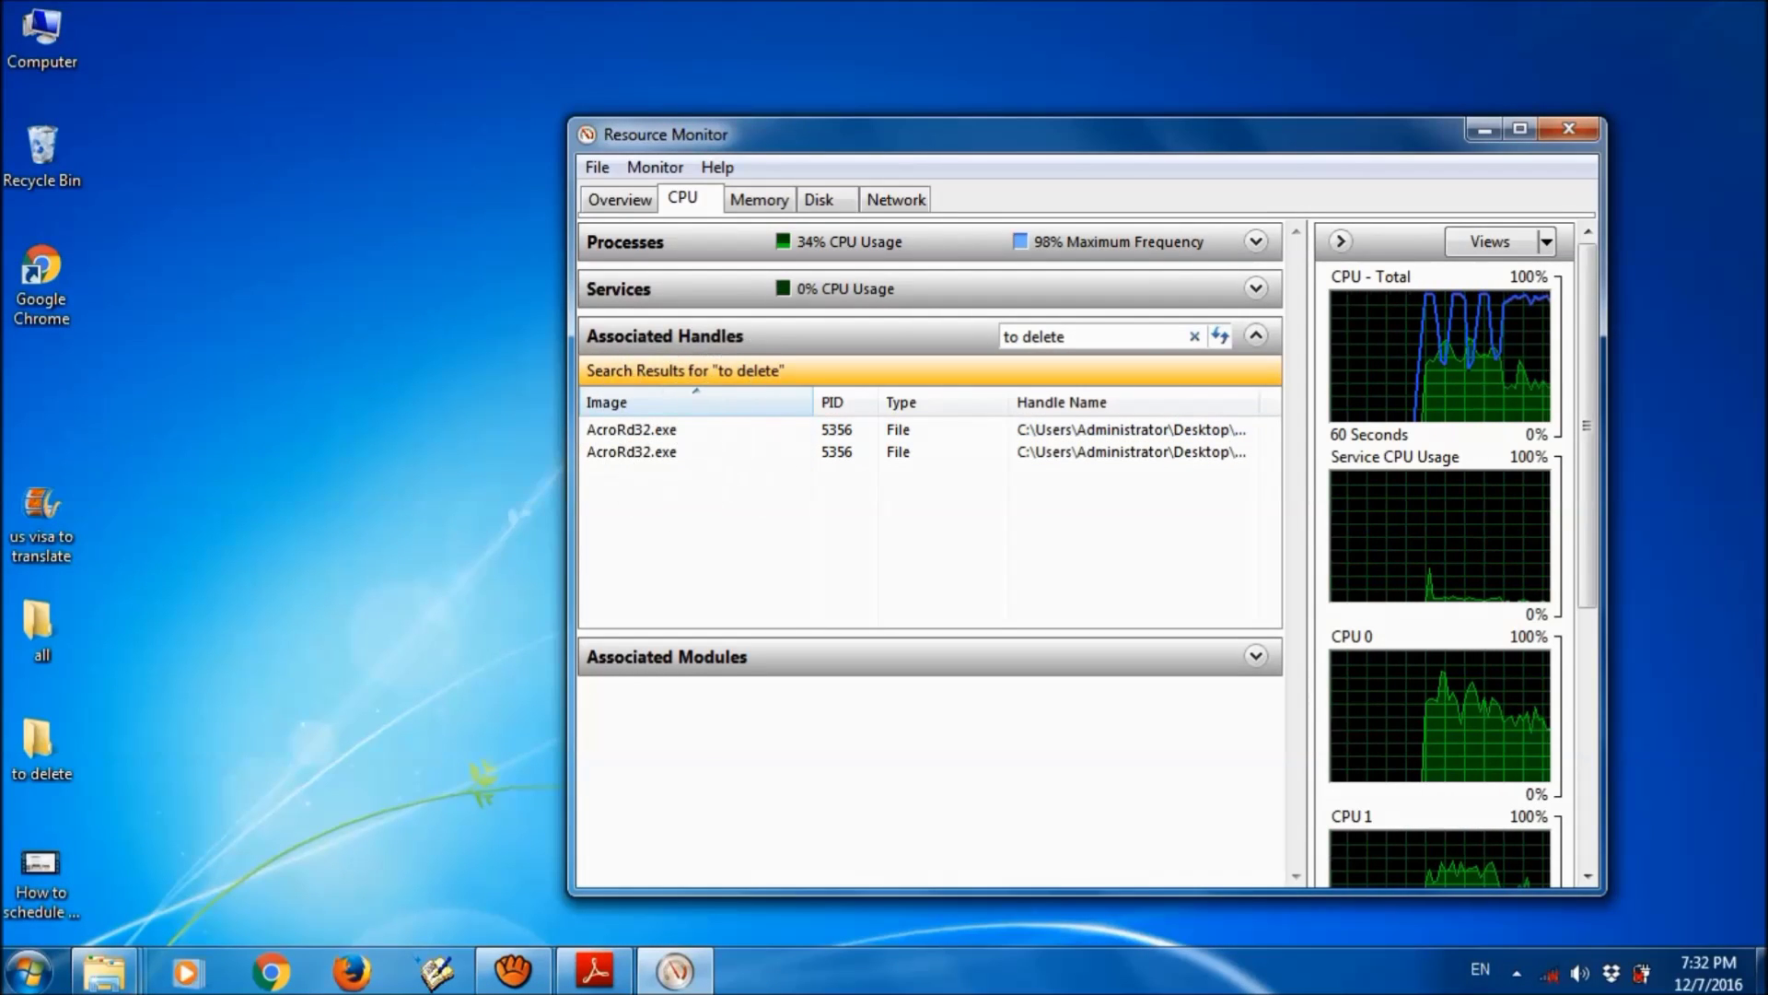
click(632, 430)
right_click(698, 430)
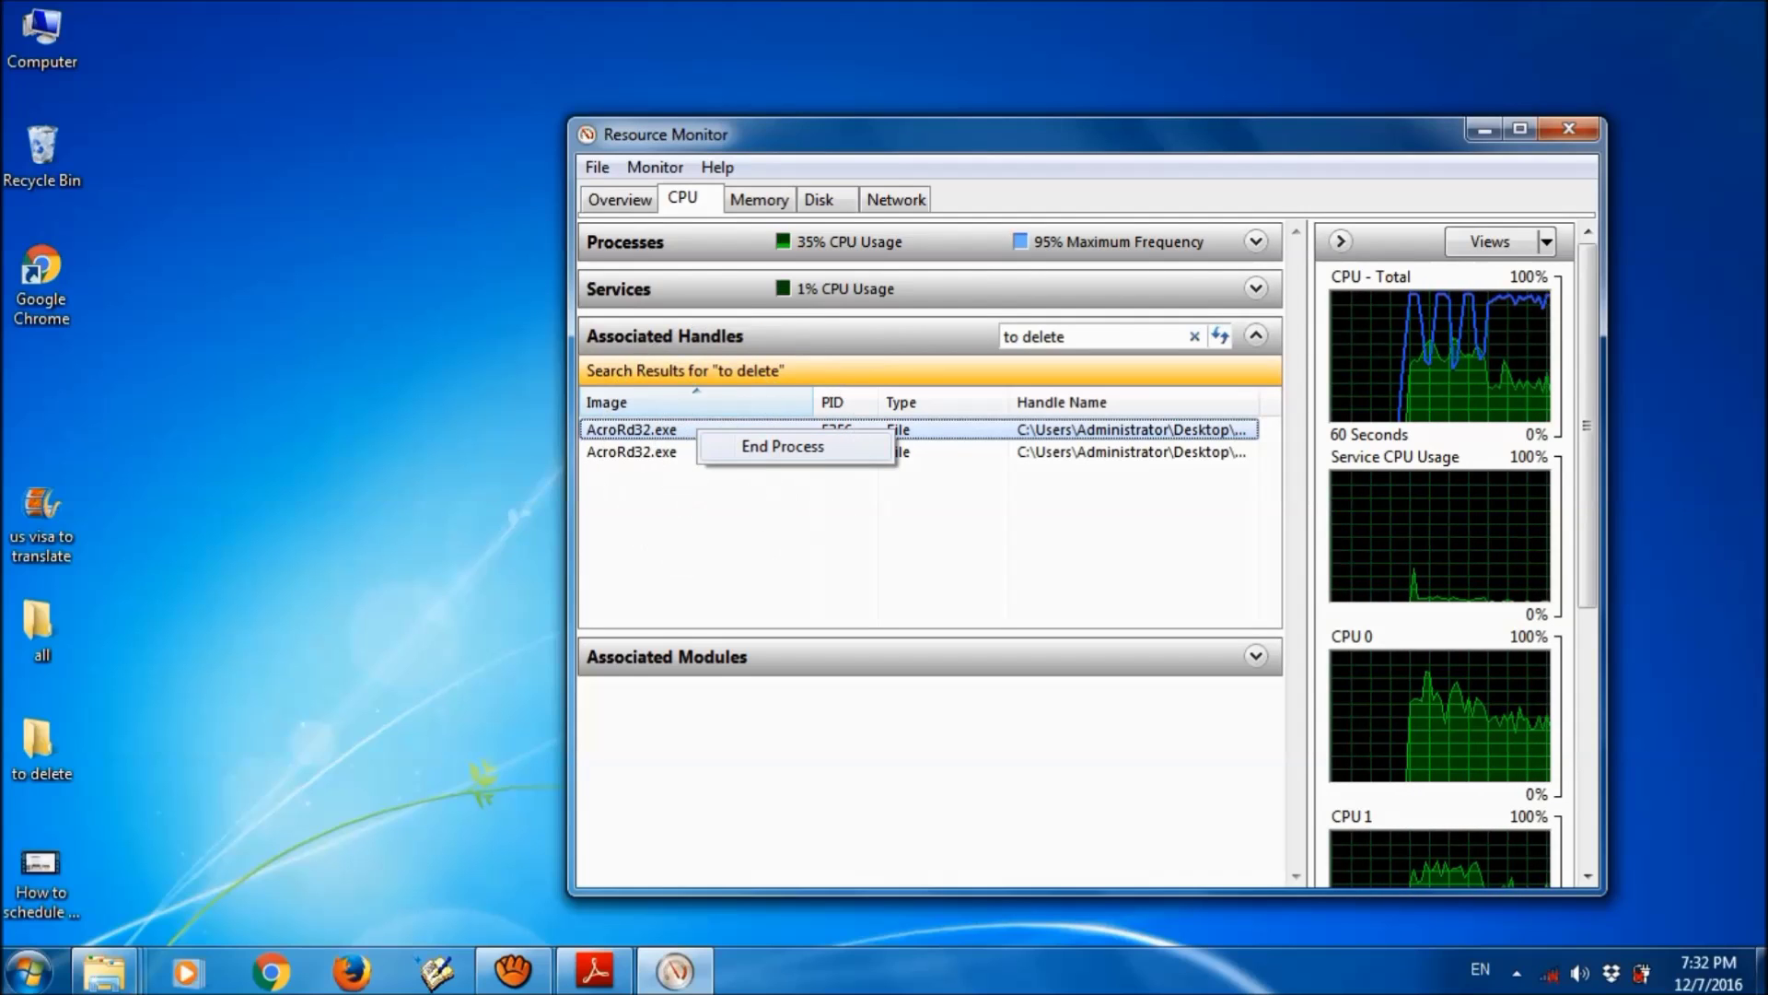
click(782, 446)
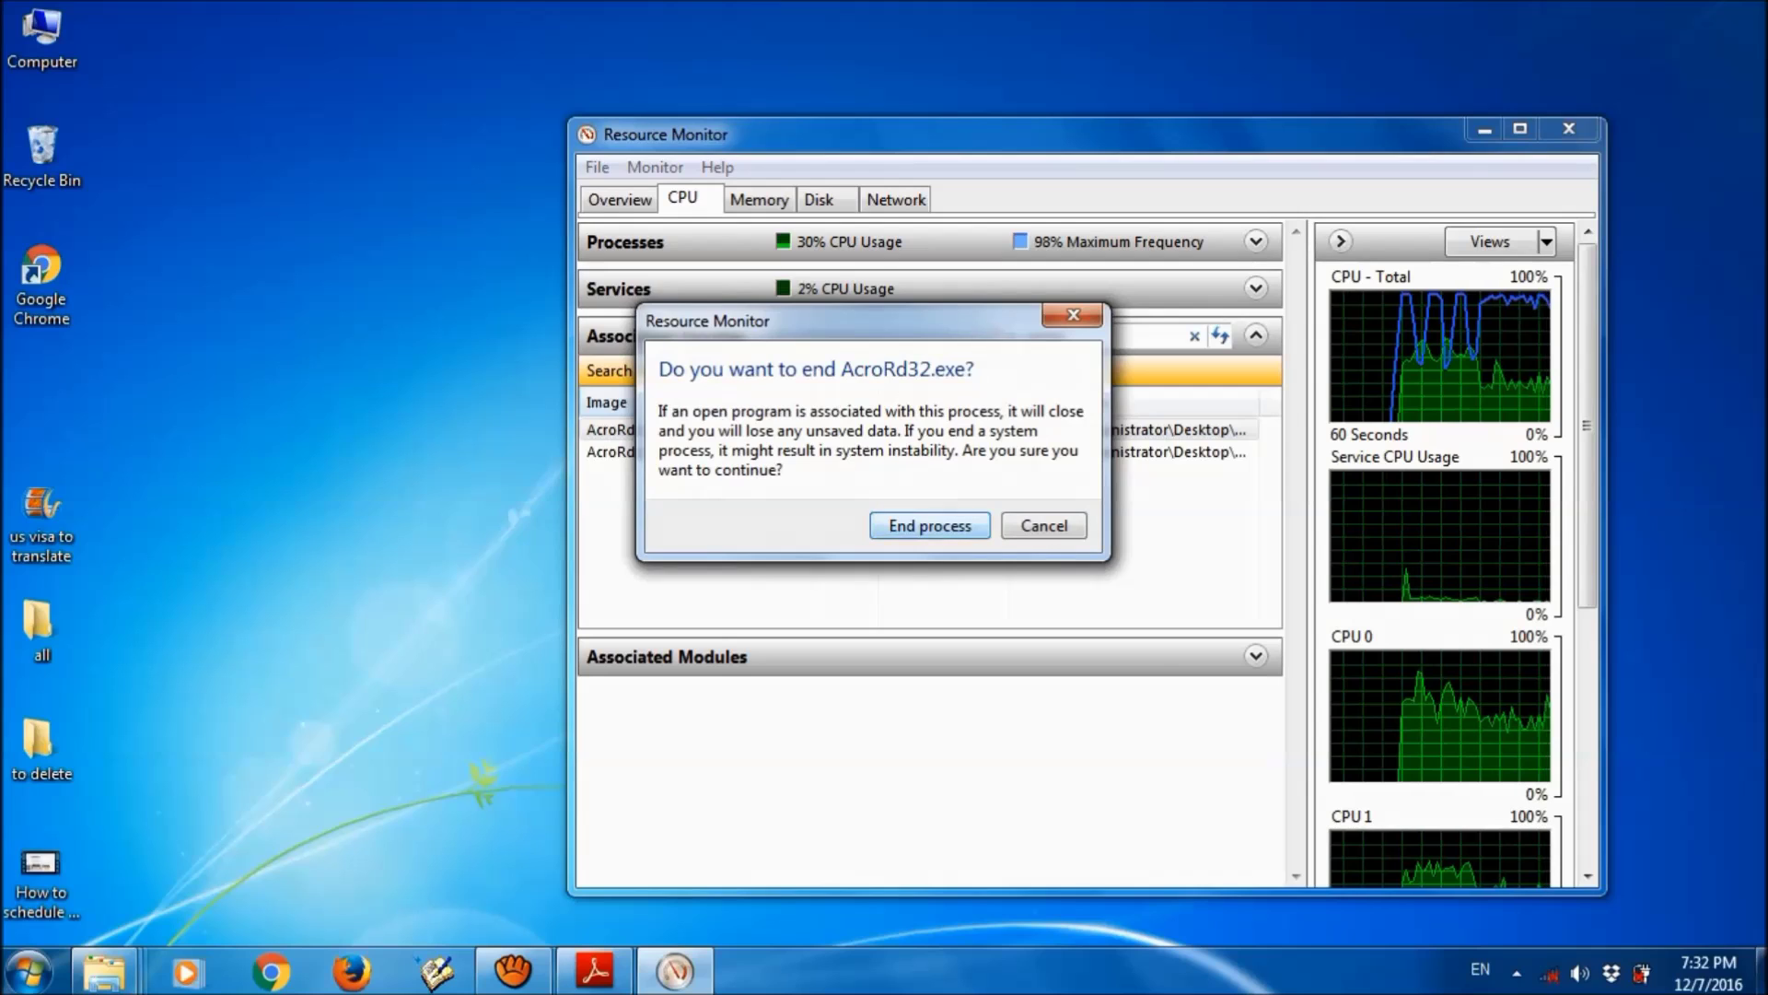
click(930, 525)
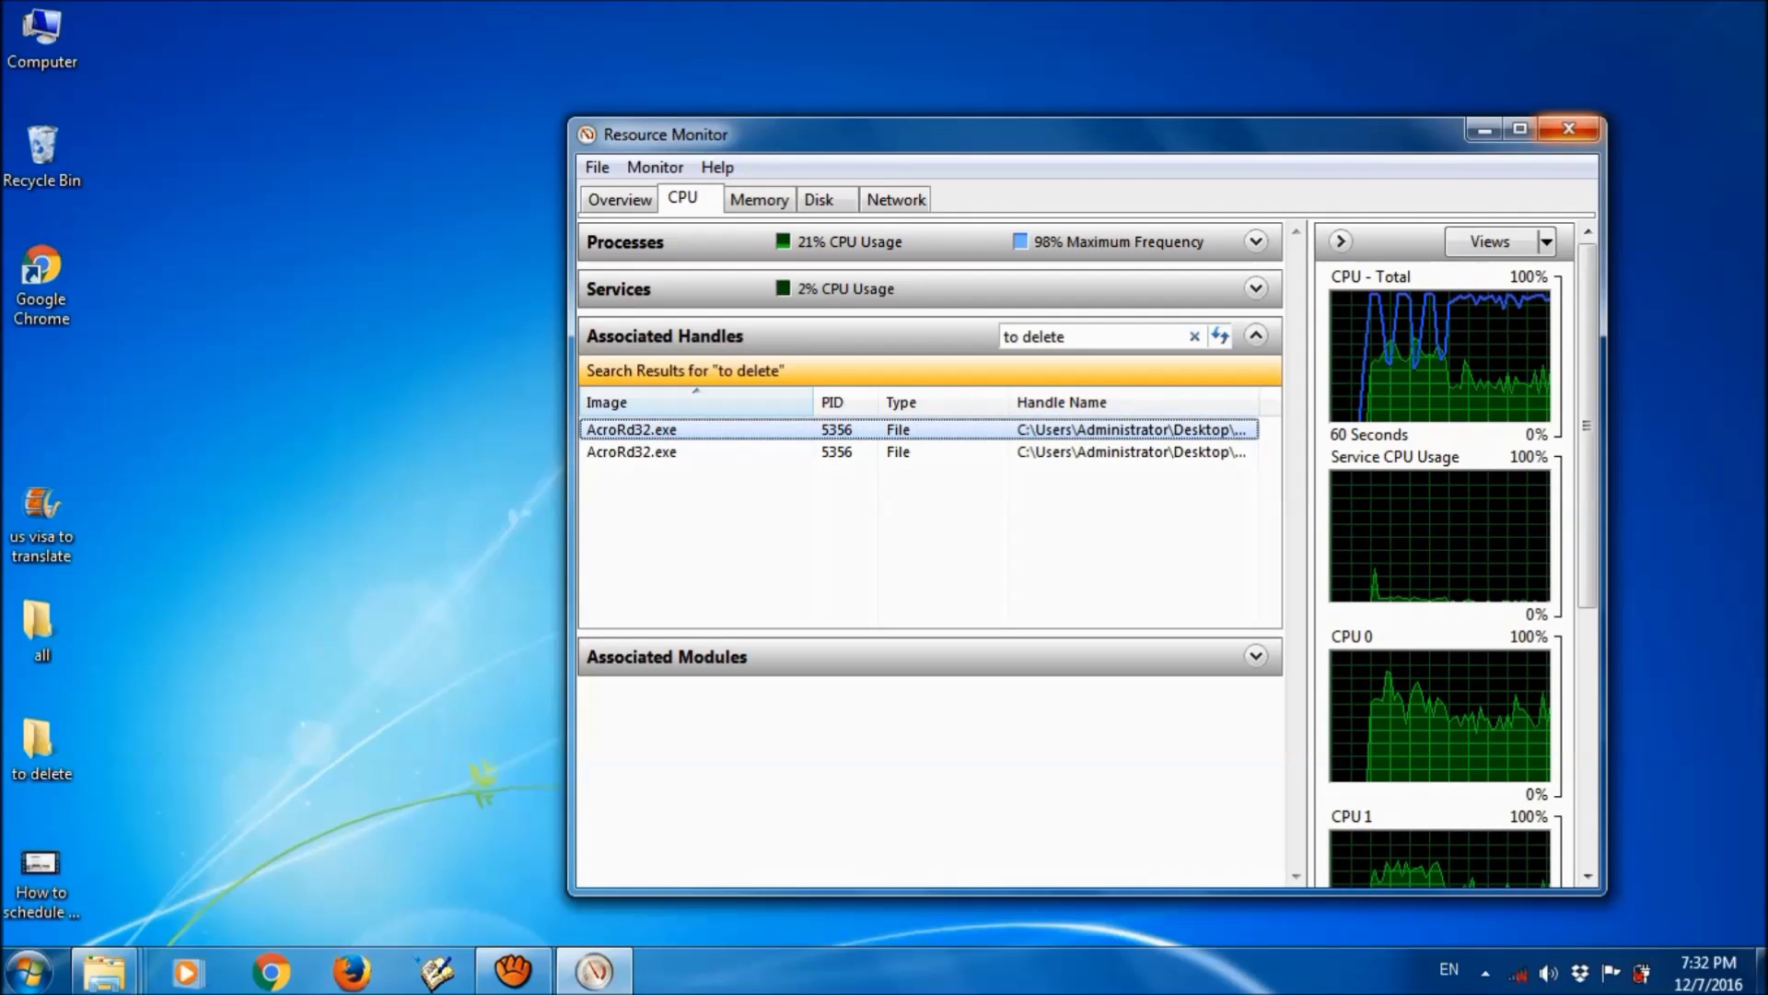
click(1568, 129)
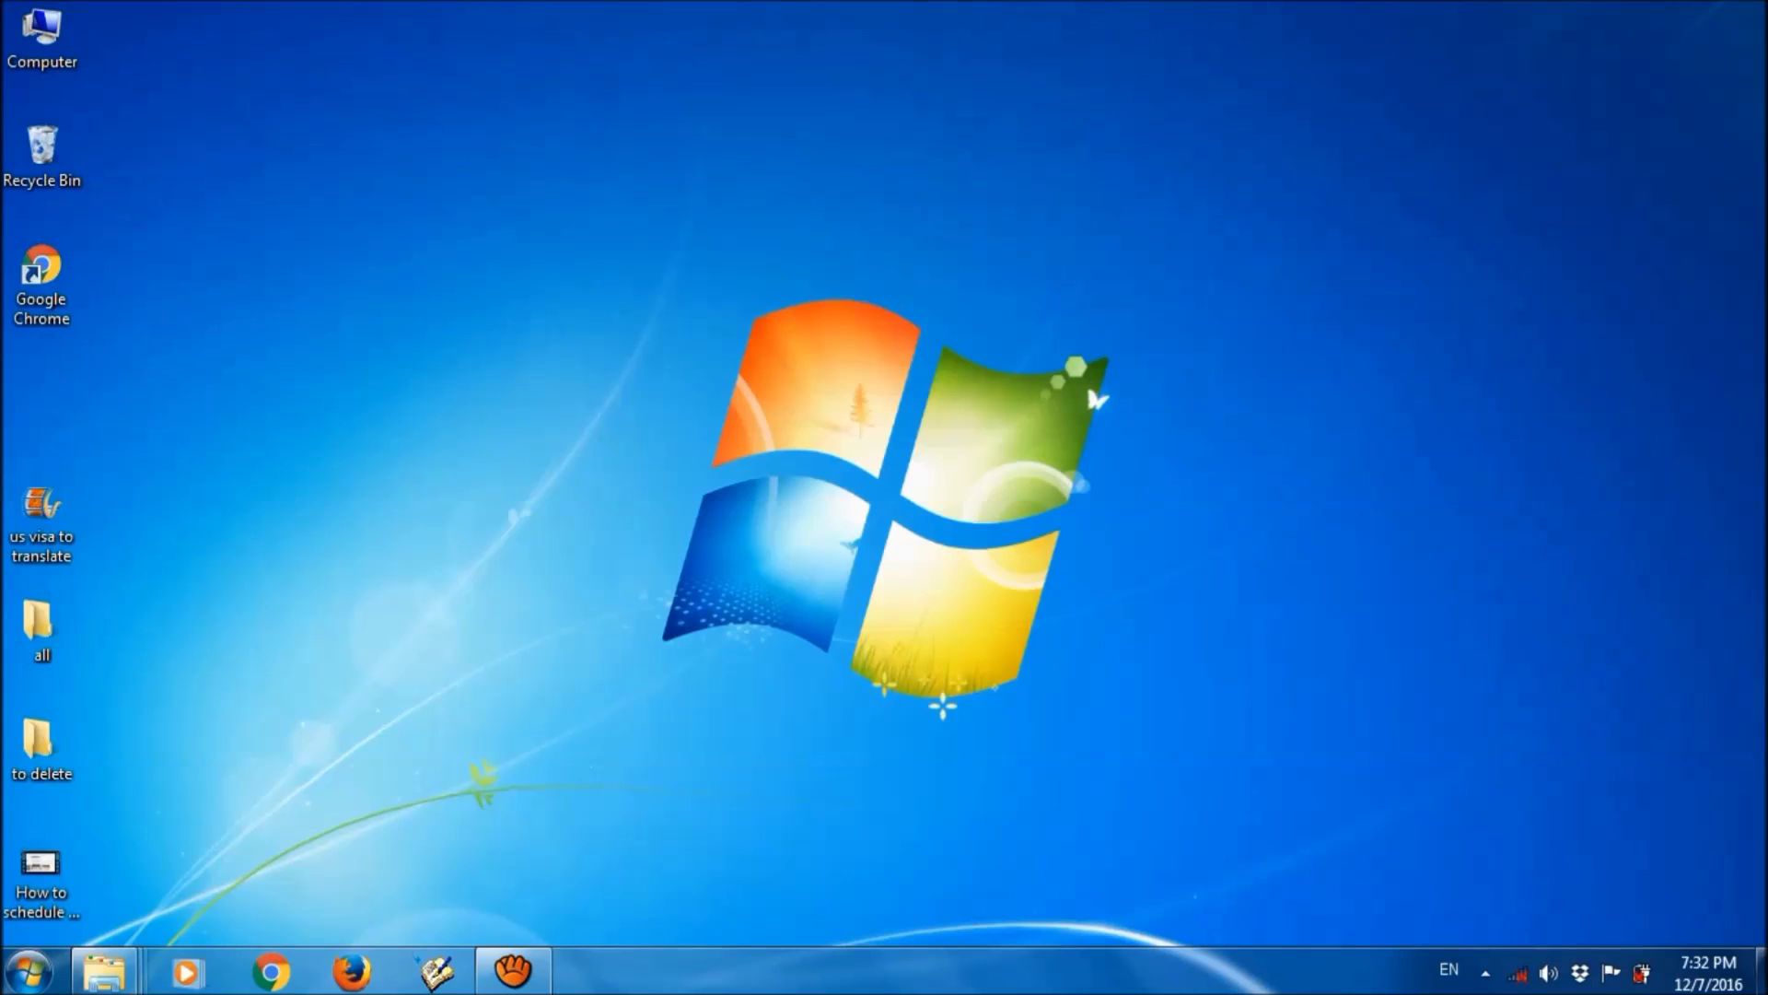